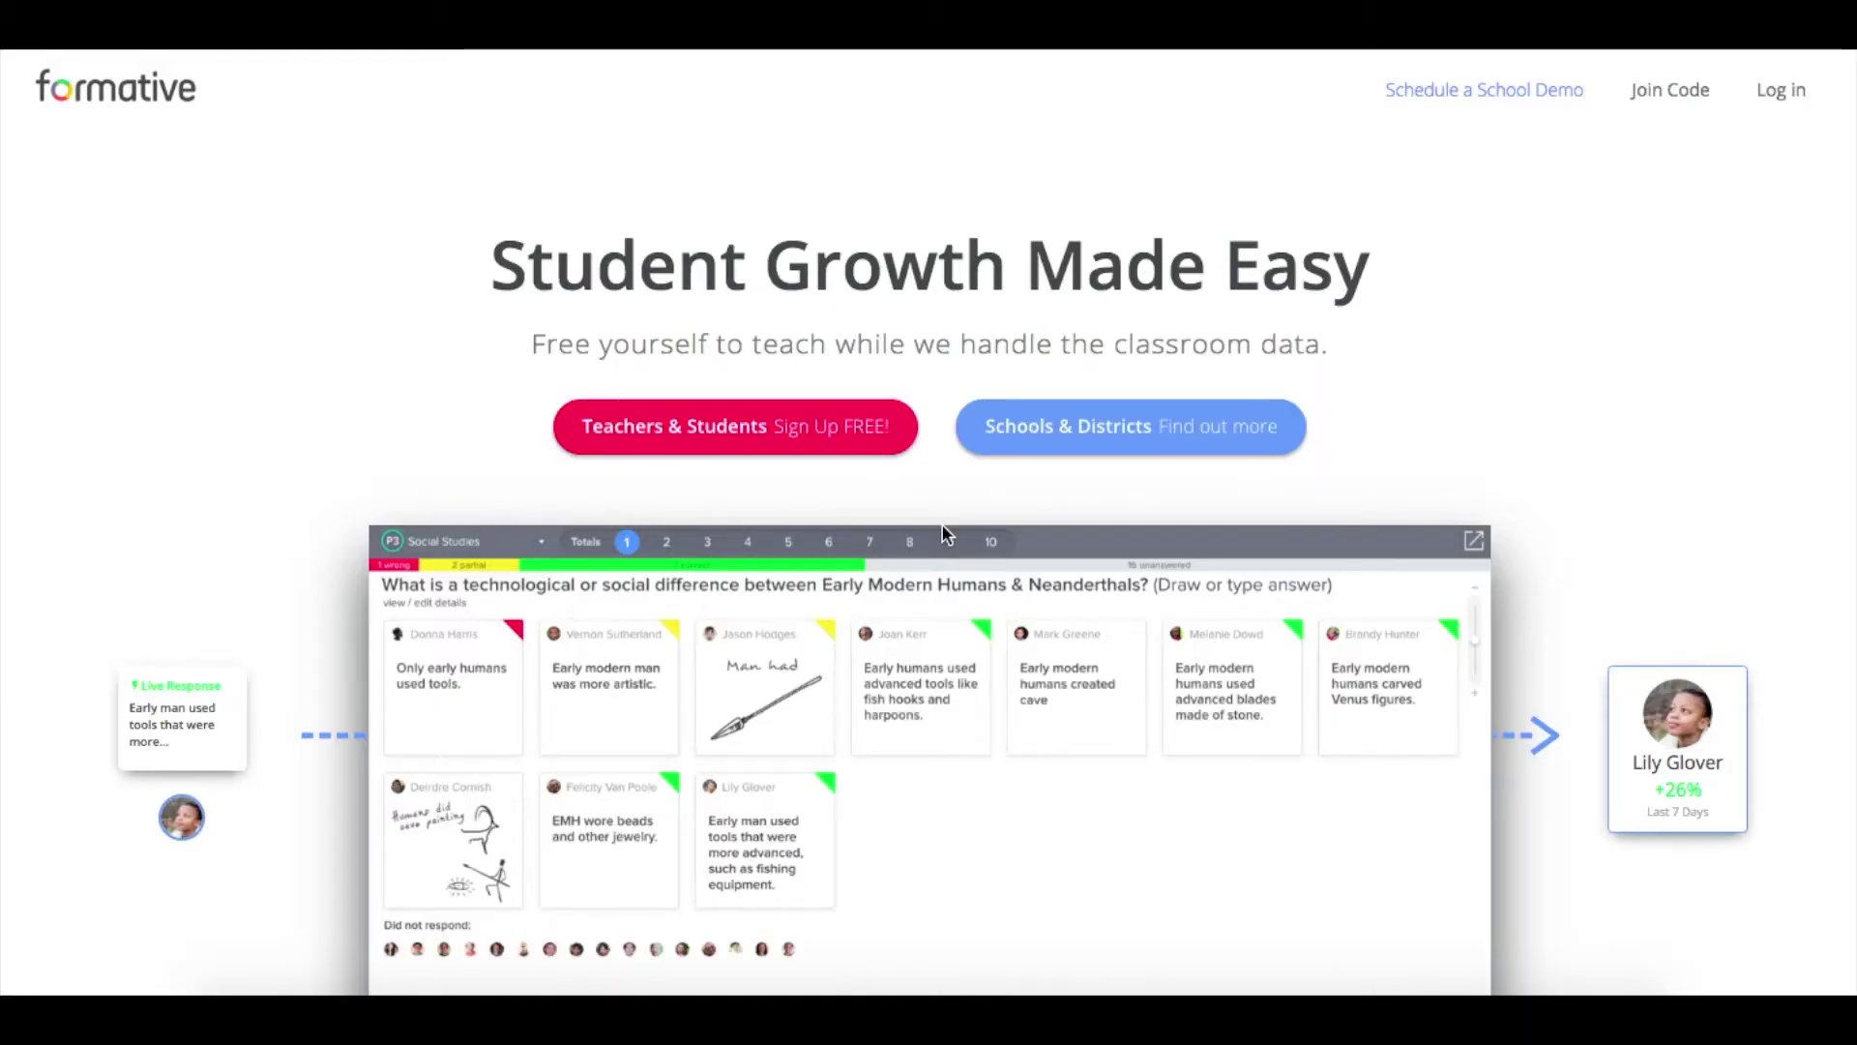
Scroll down the goformative.com homepage
scroll(946, 535, "down", 2)
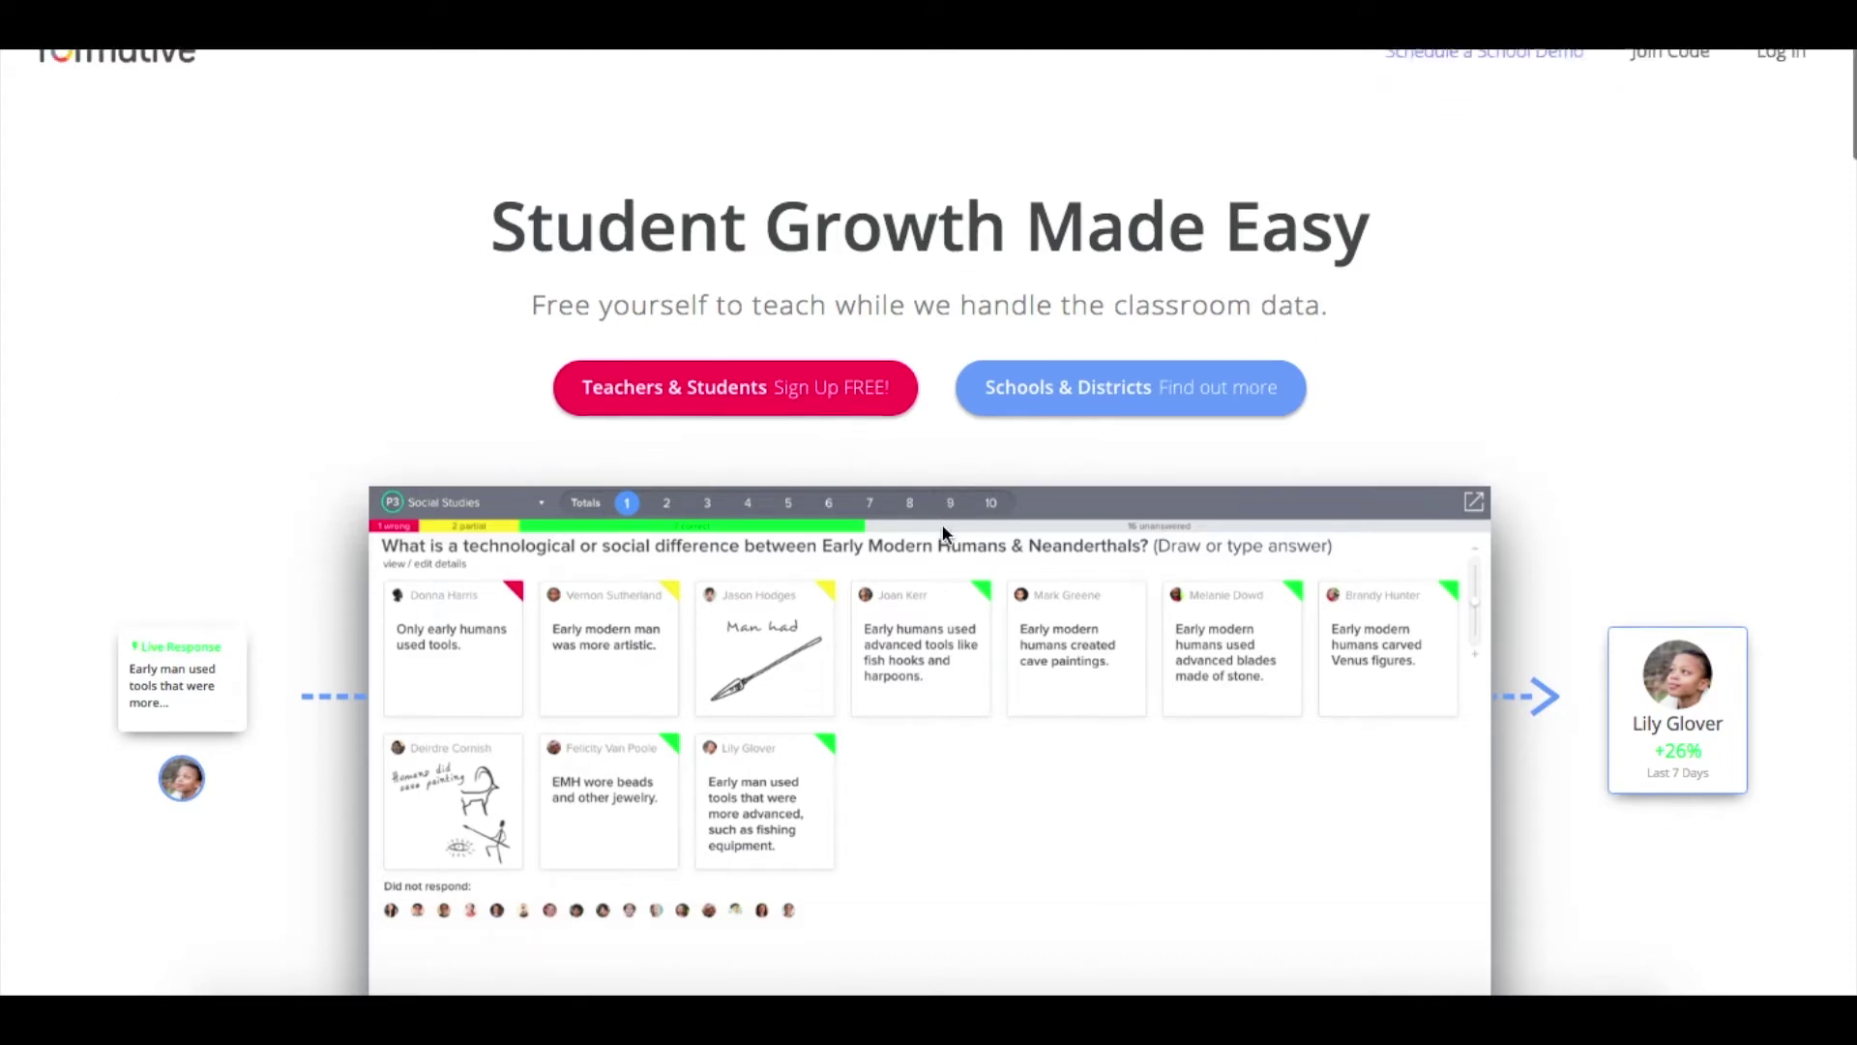
scroll(945, 533, "down", 3)
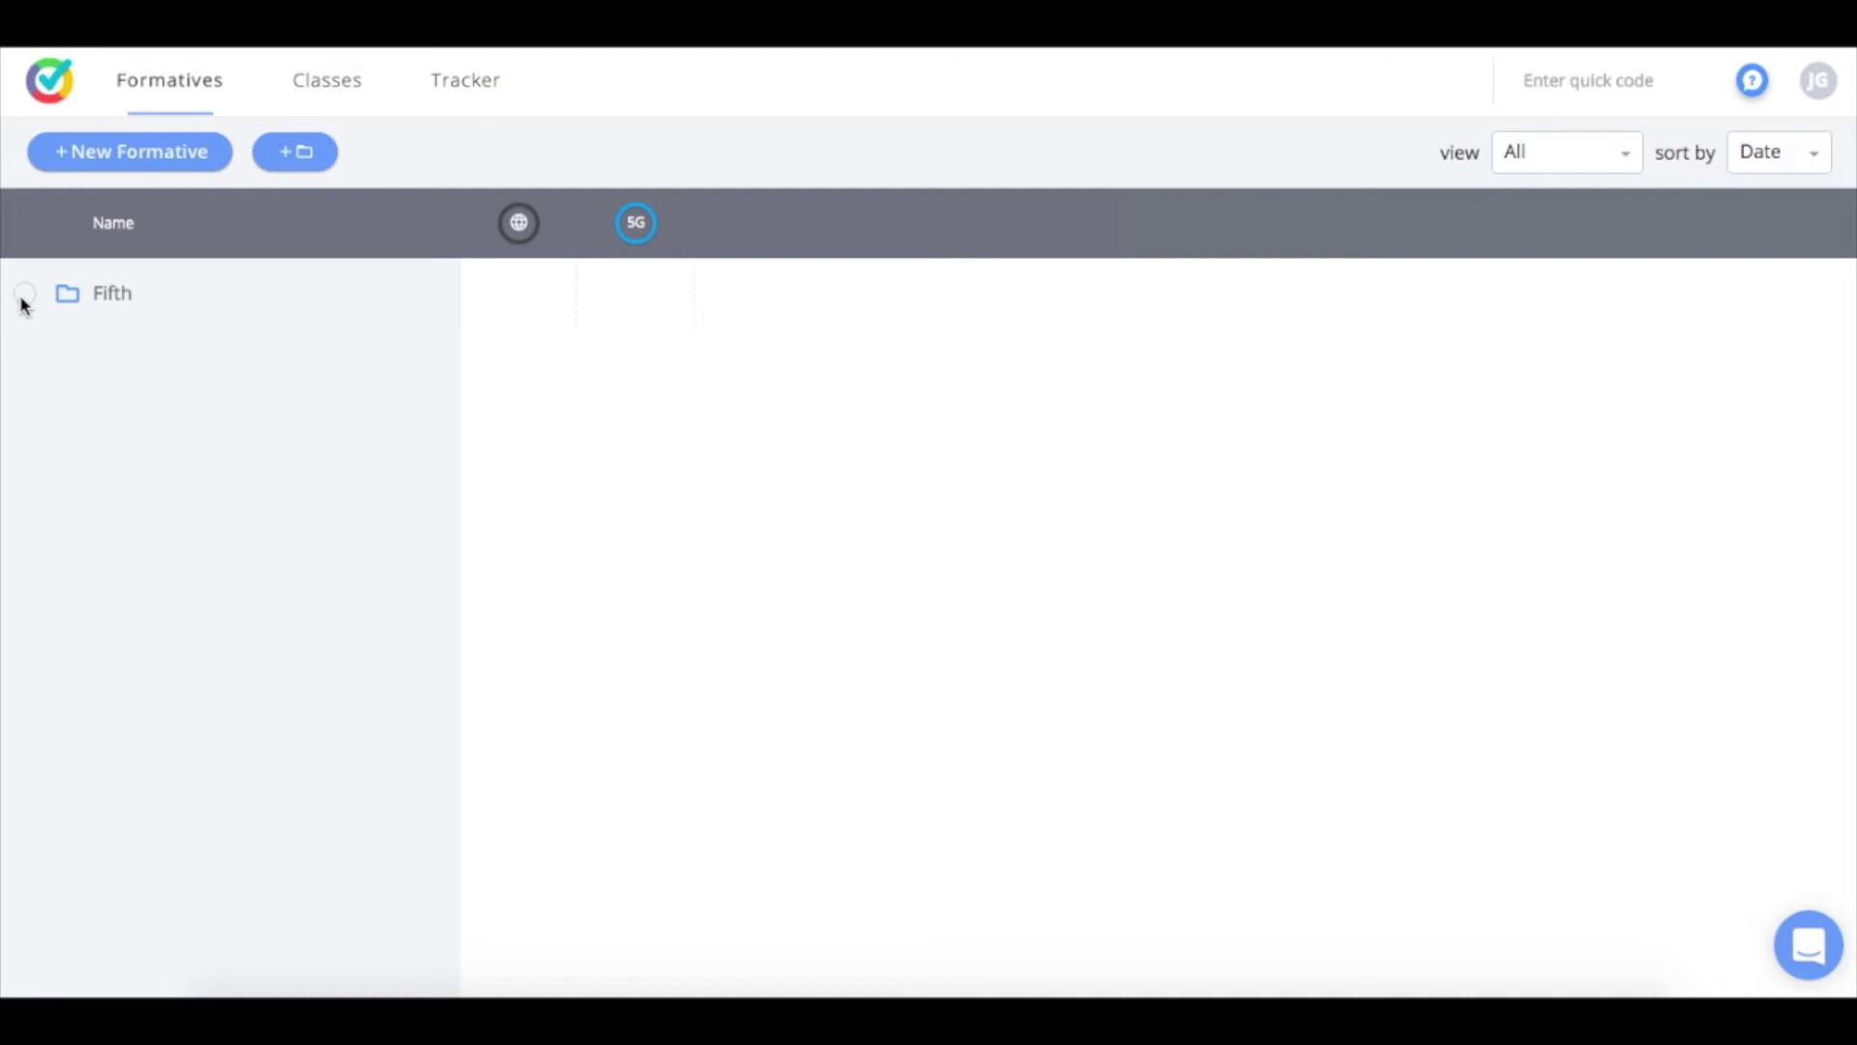
Open the Fifth folder, then its Math folder, then Topic 1
left_click(96, 292)
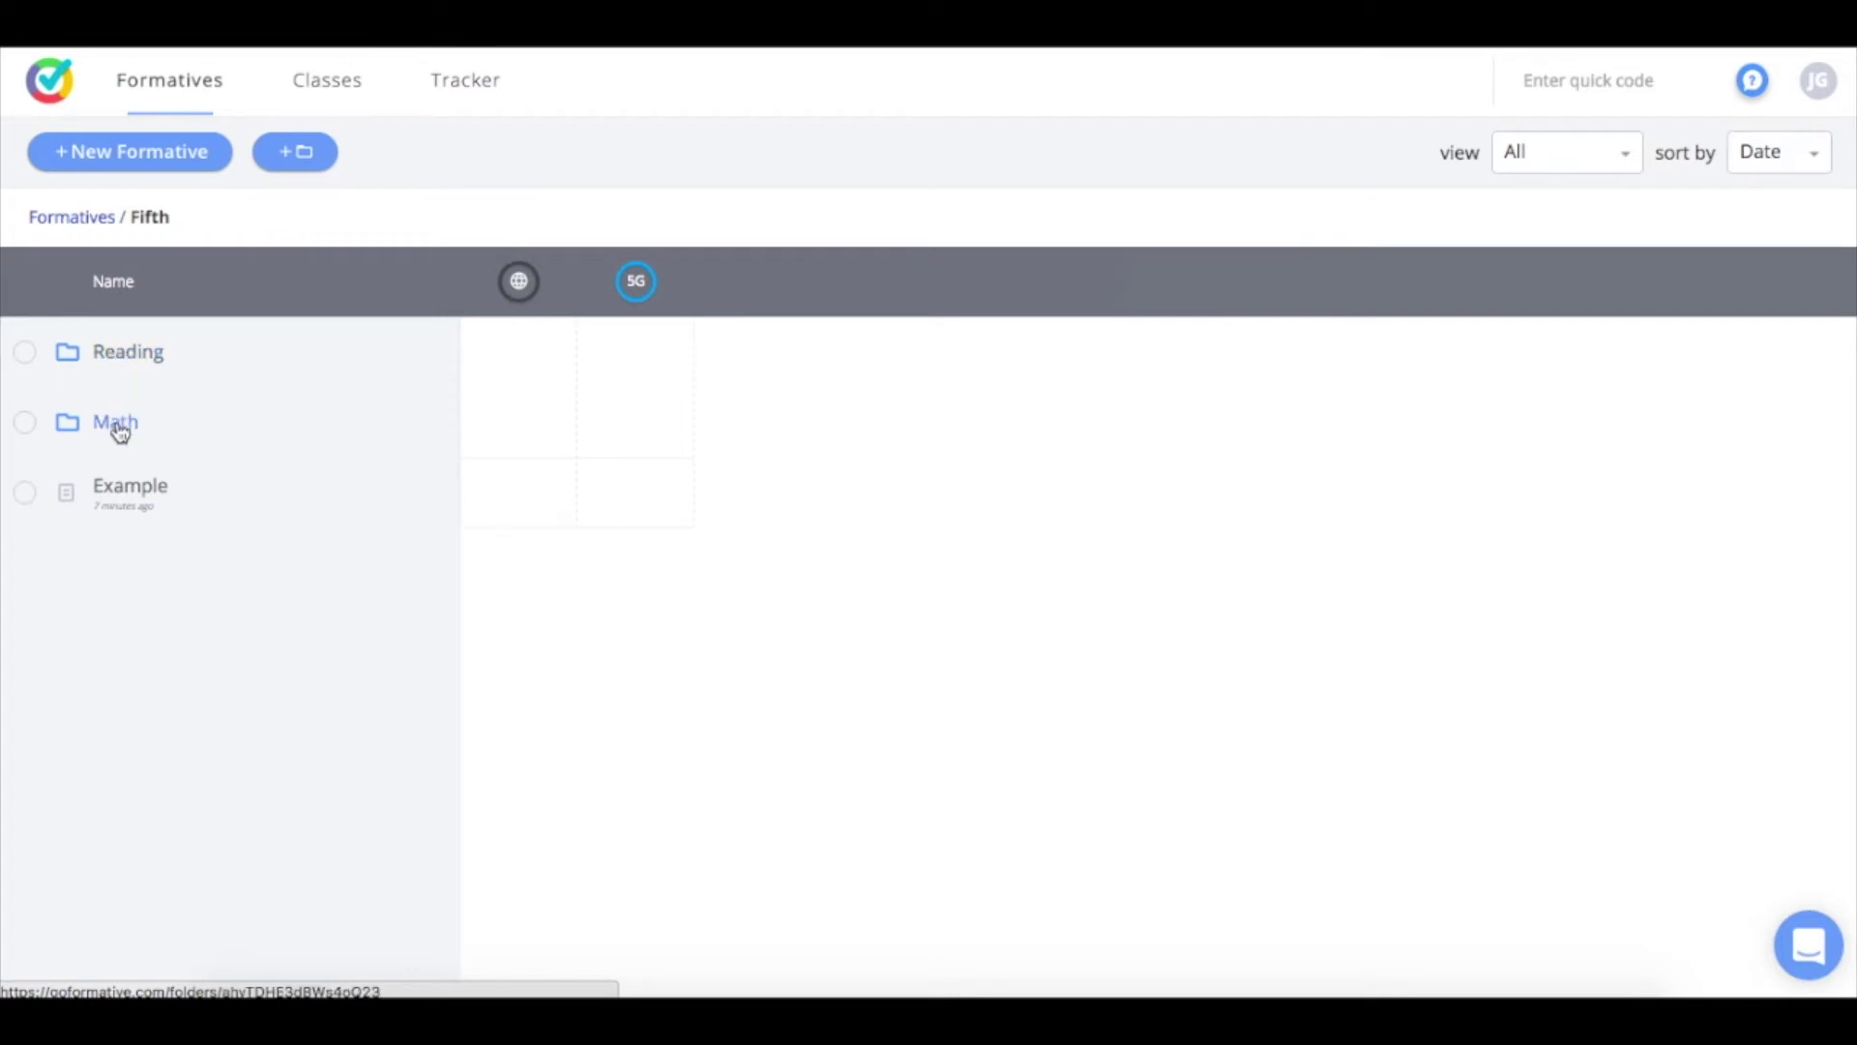
left_click(120, 432)
left_click(124, 363)
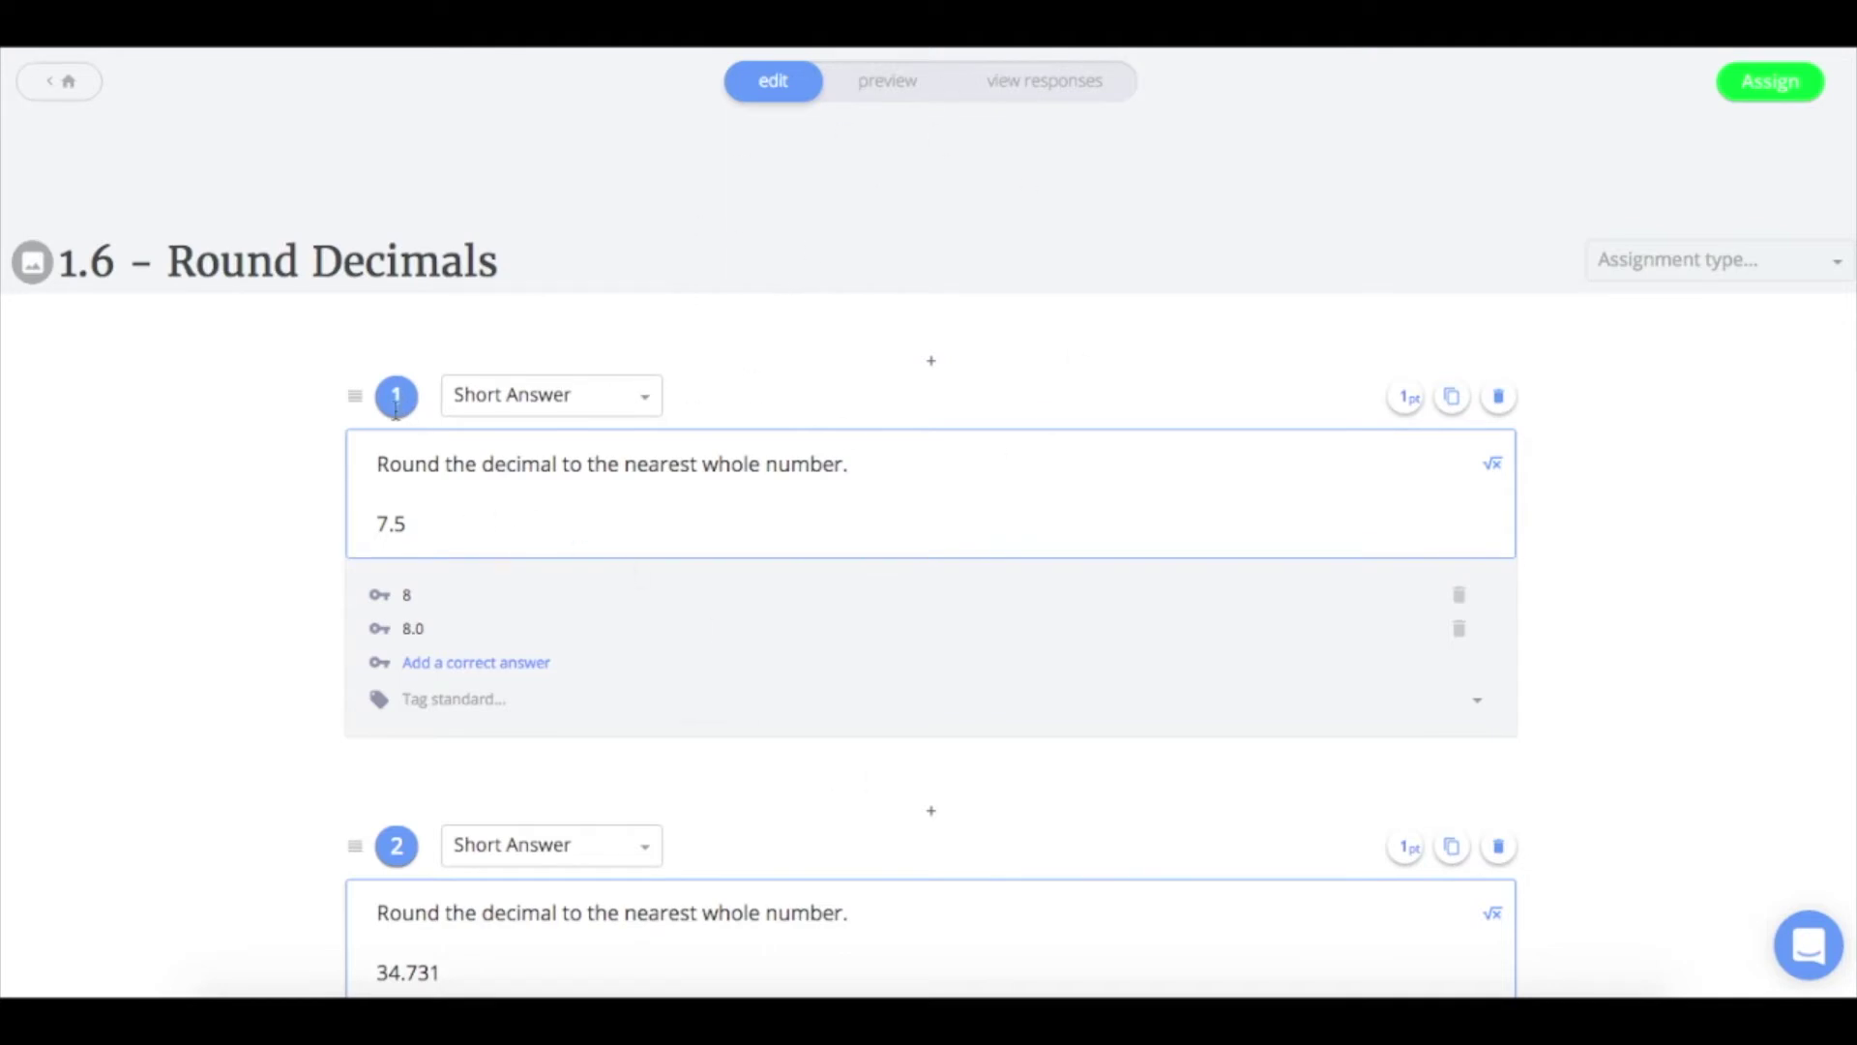
scroll(588, 626, "down", 3)
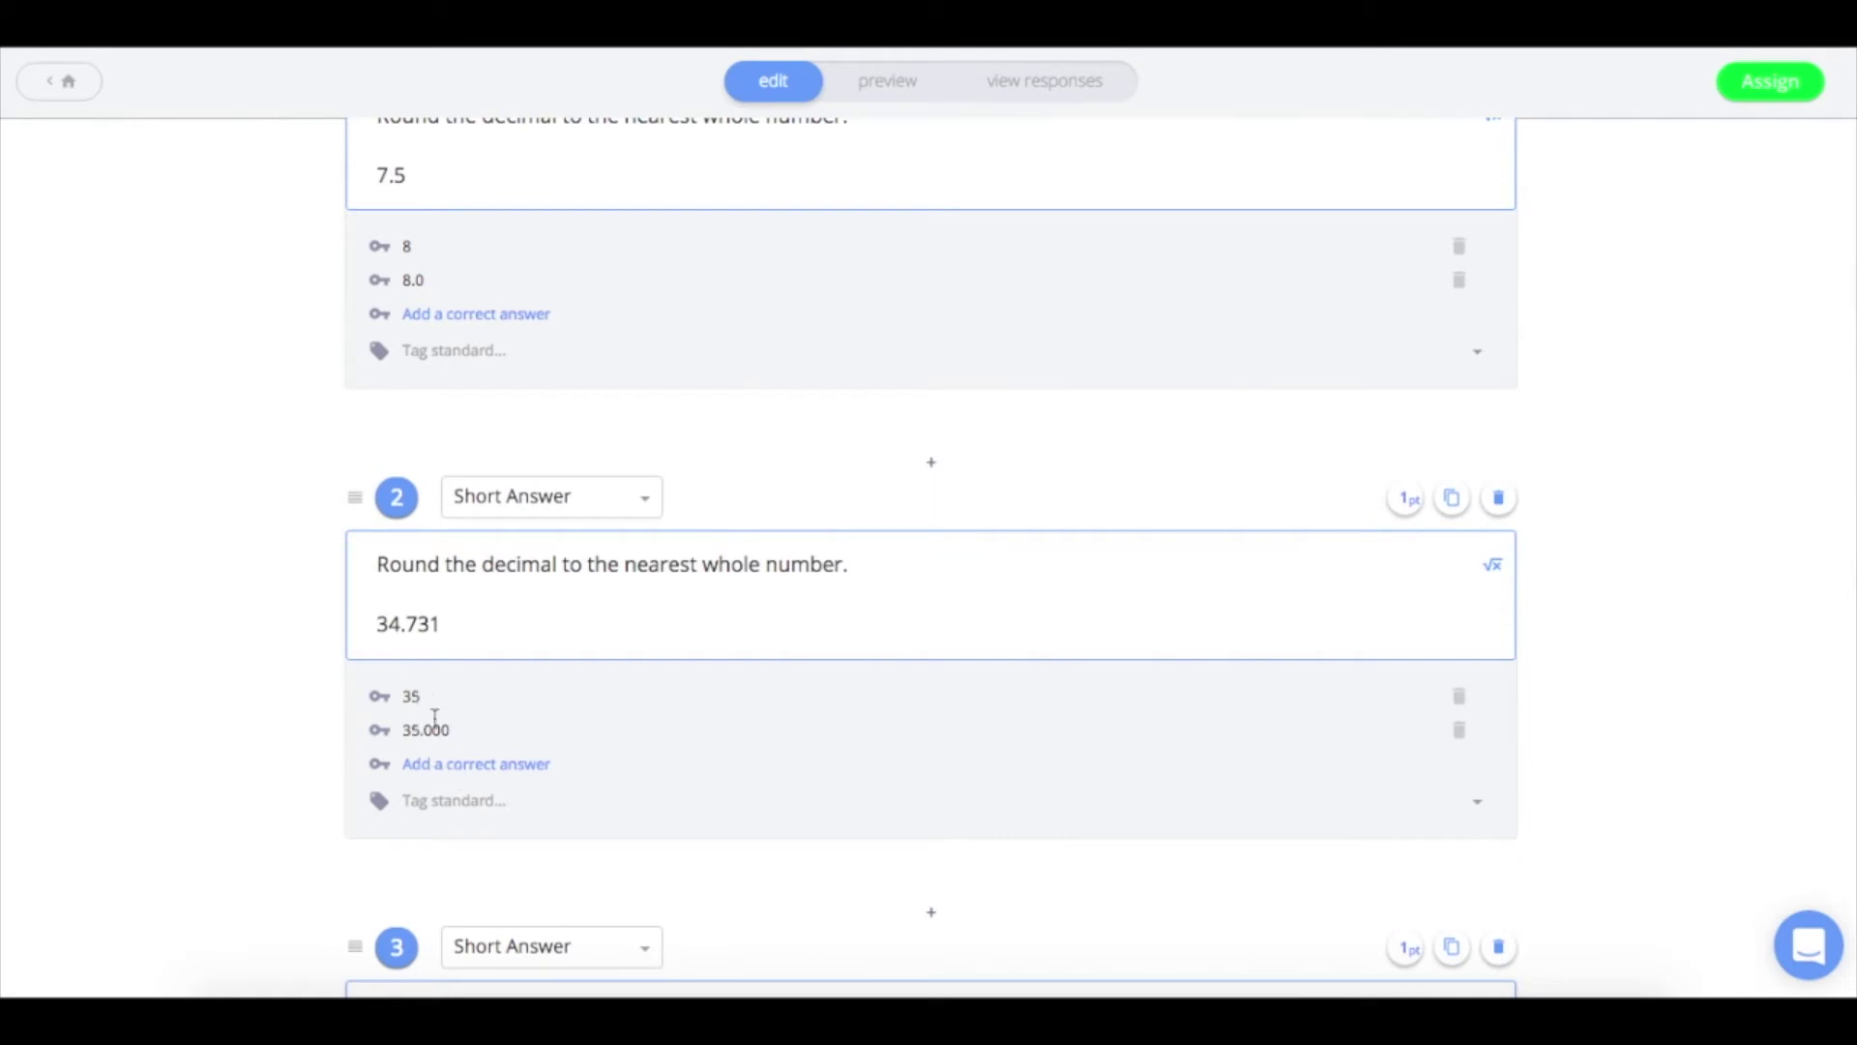
scroll(542, 708, "down", 1)
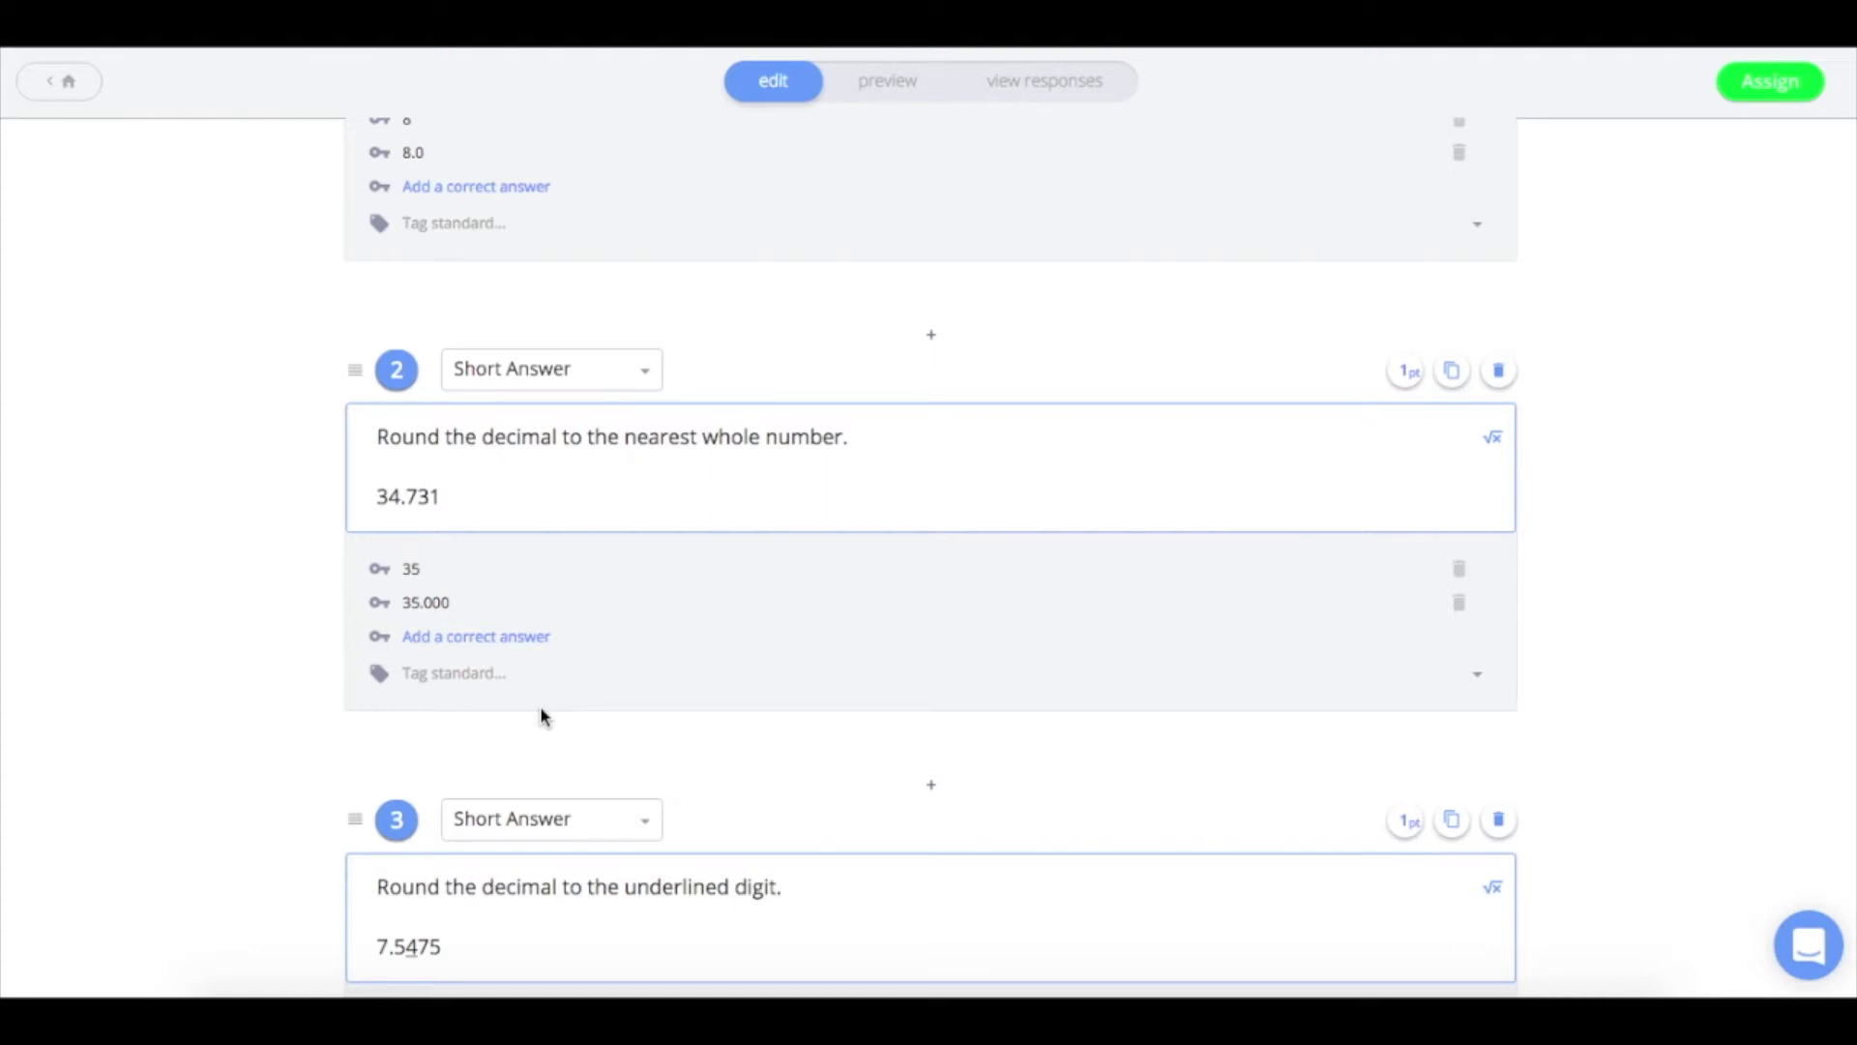
scroll(540, 708, "up", 4)
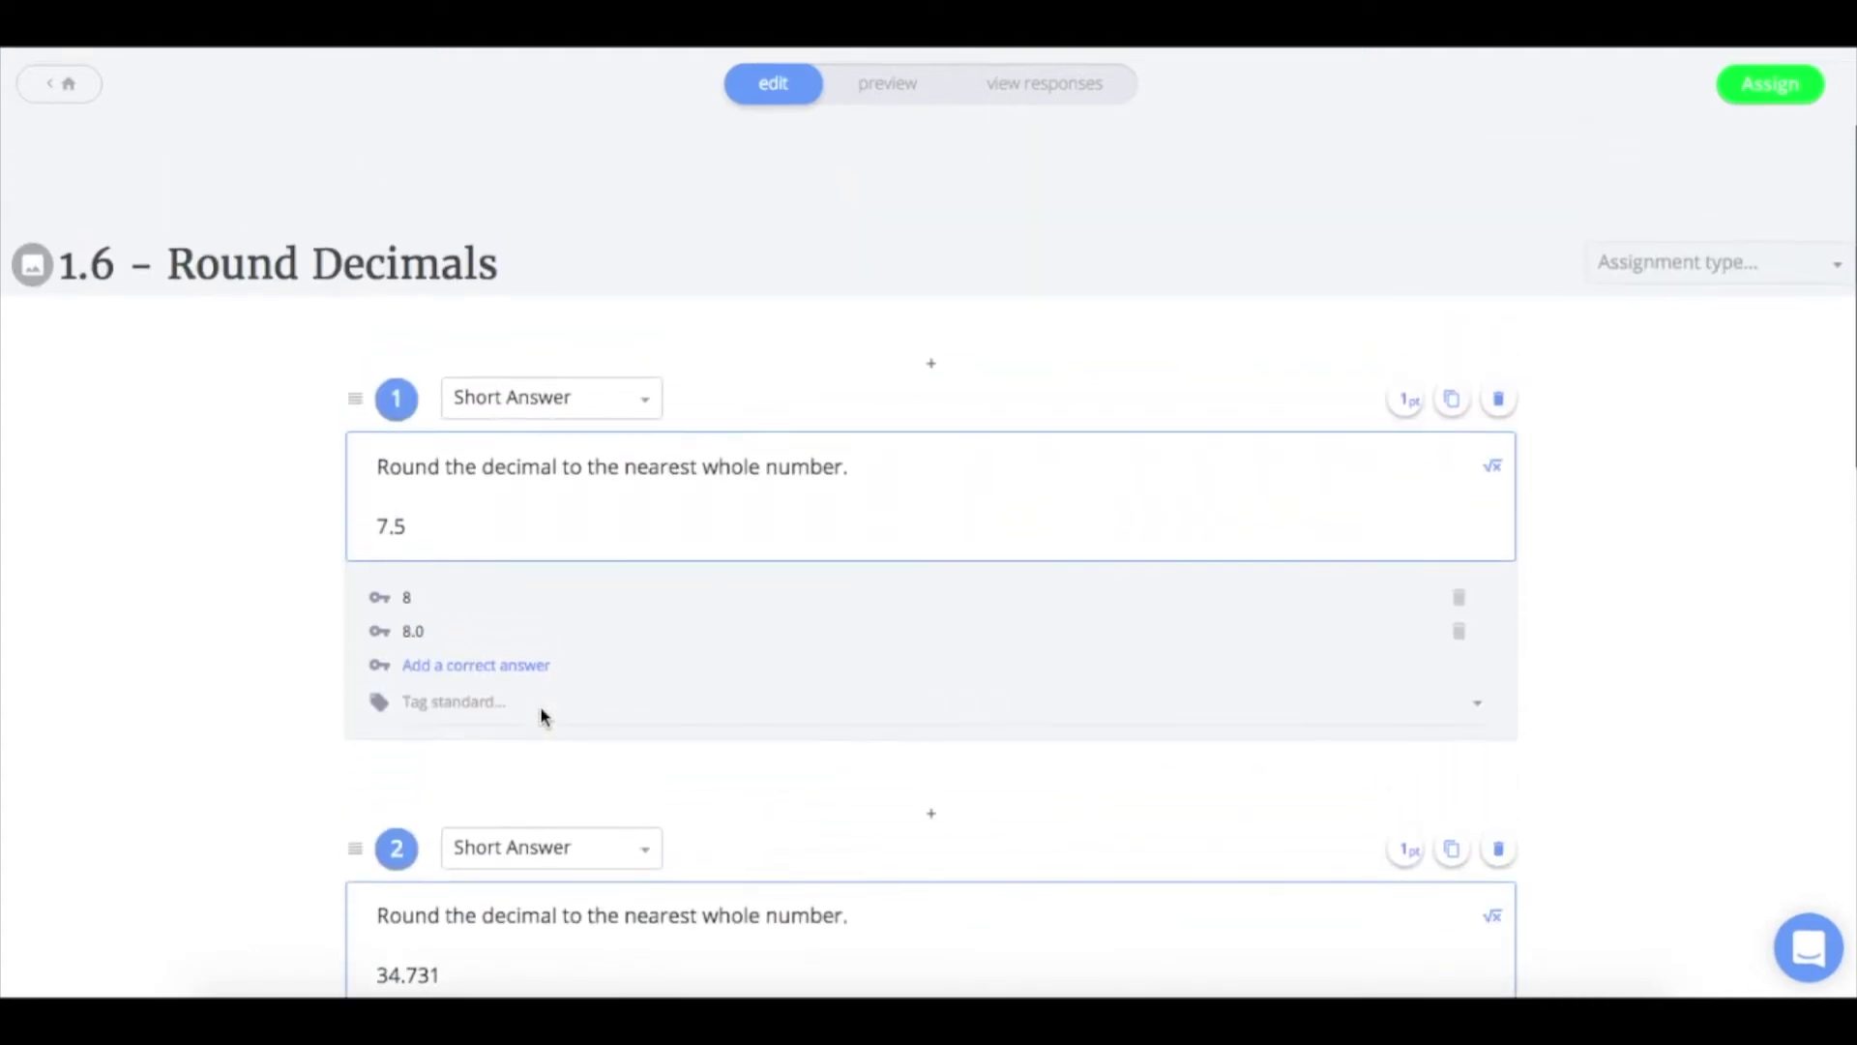
Preview 1.6 - Round Decimals as students see it, then view question 1's responses
left_click(885, 85)
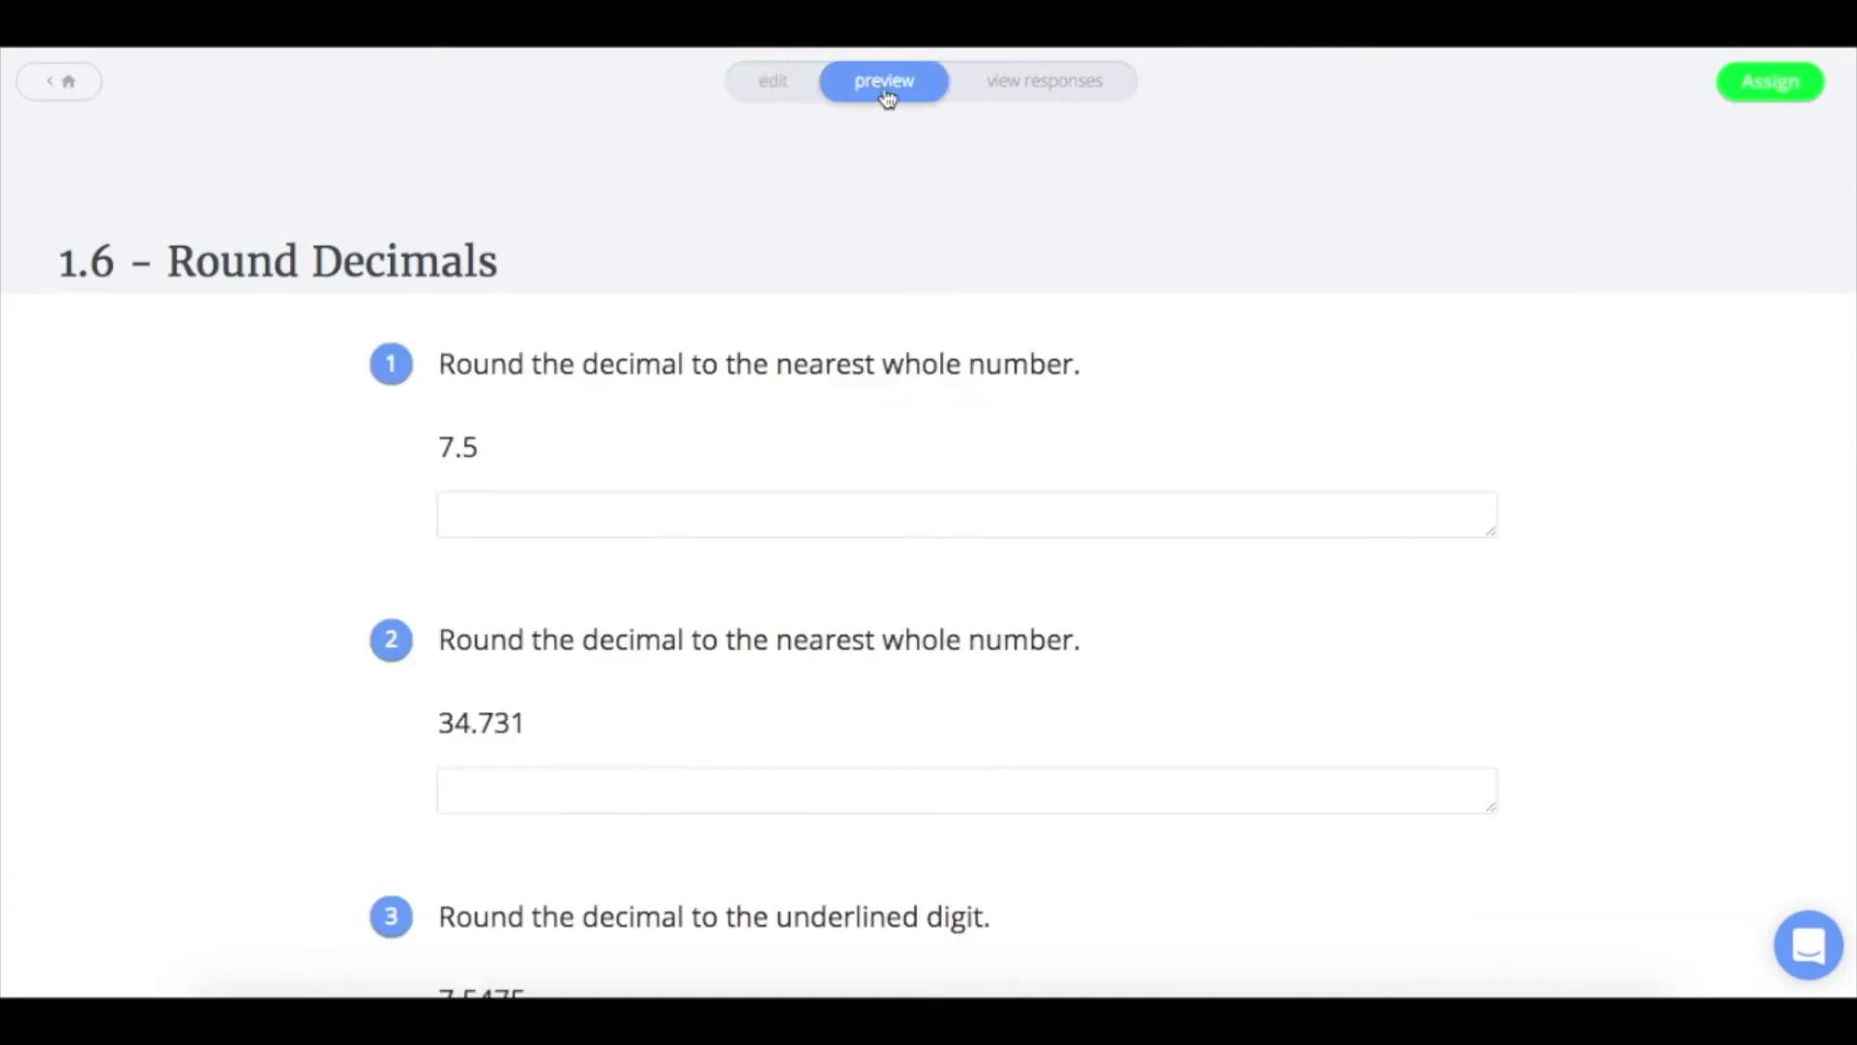
scroll(507, 634, "down", 4)
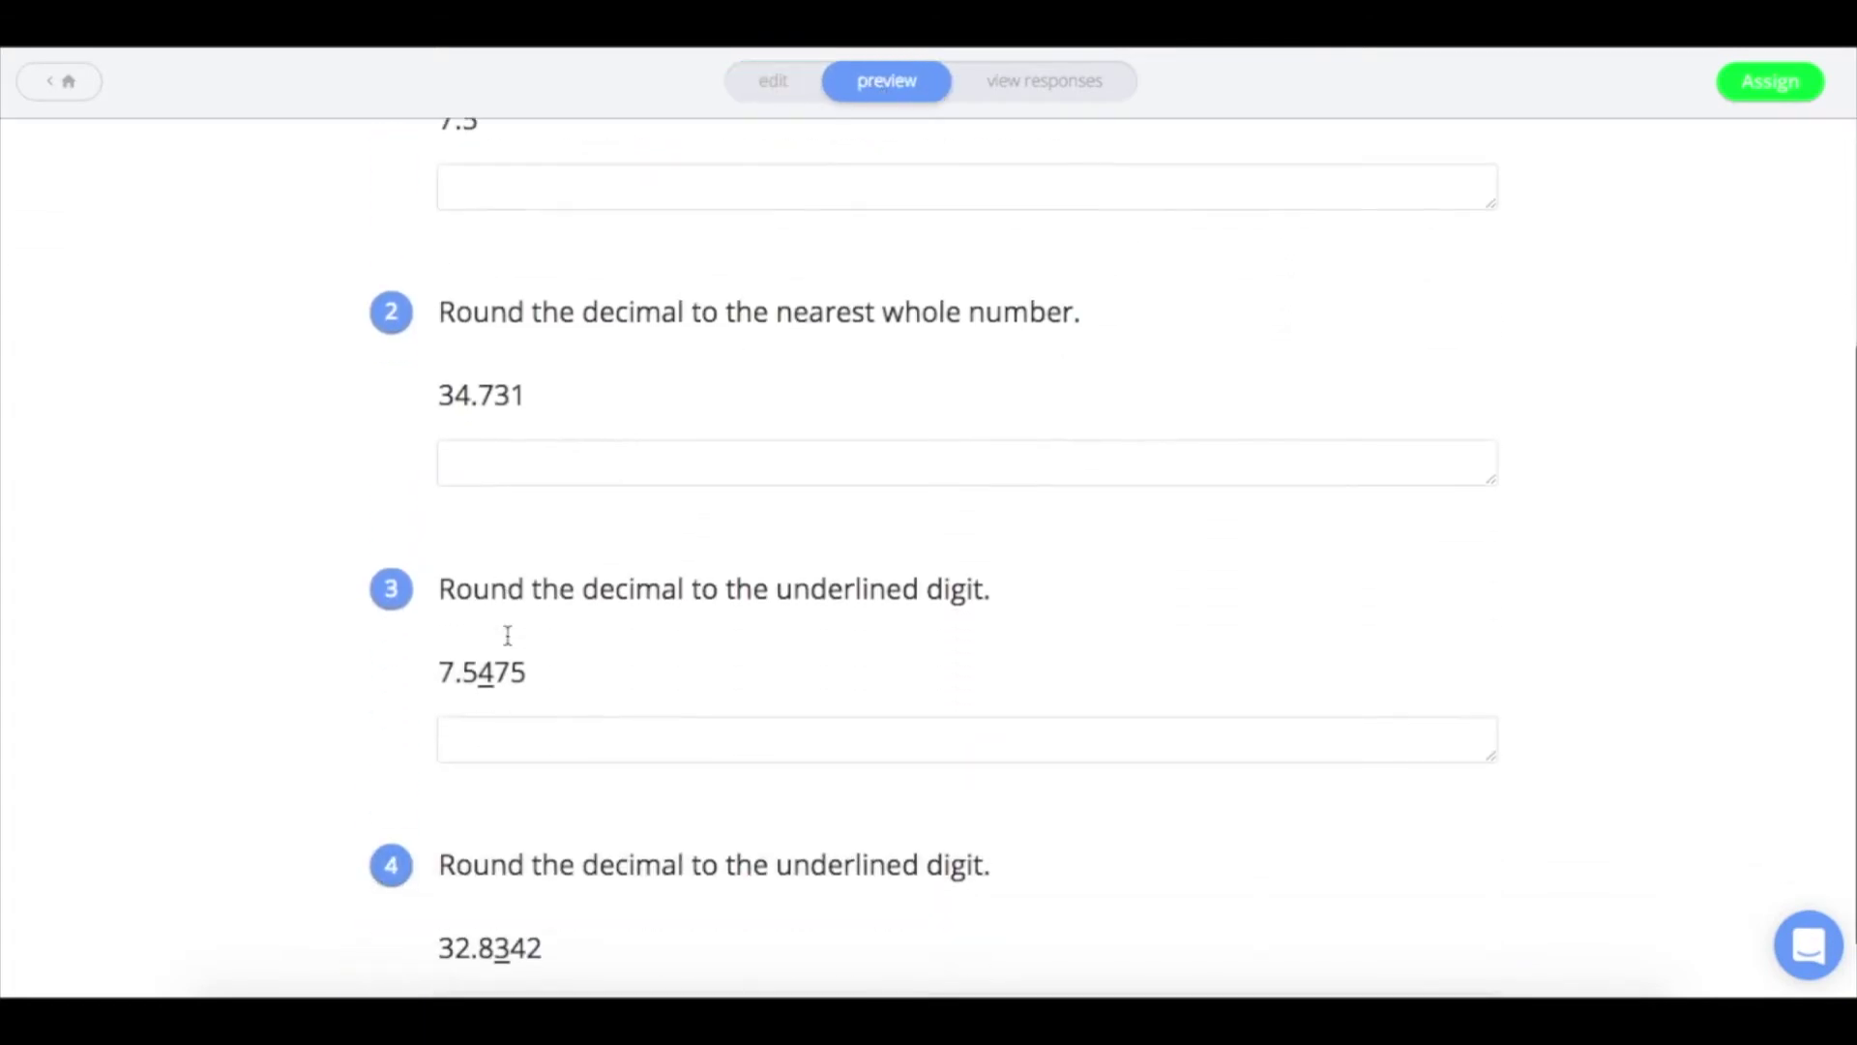
scroll(507, 634, "up", 4)
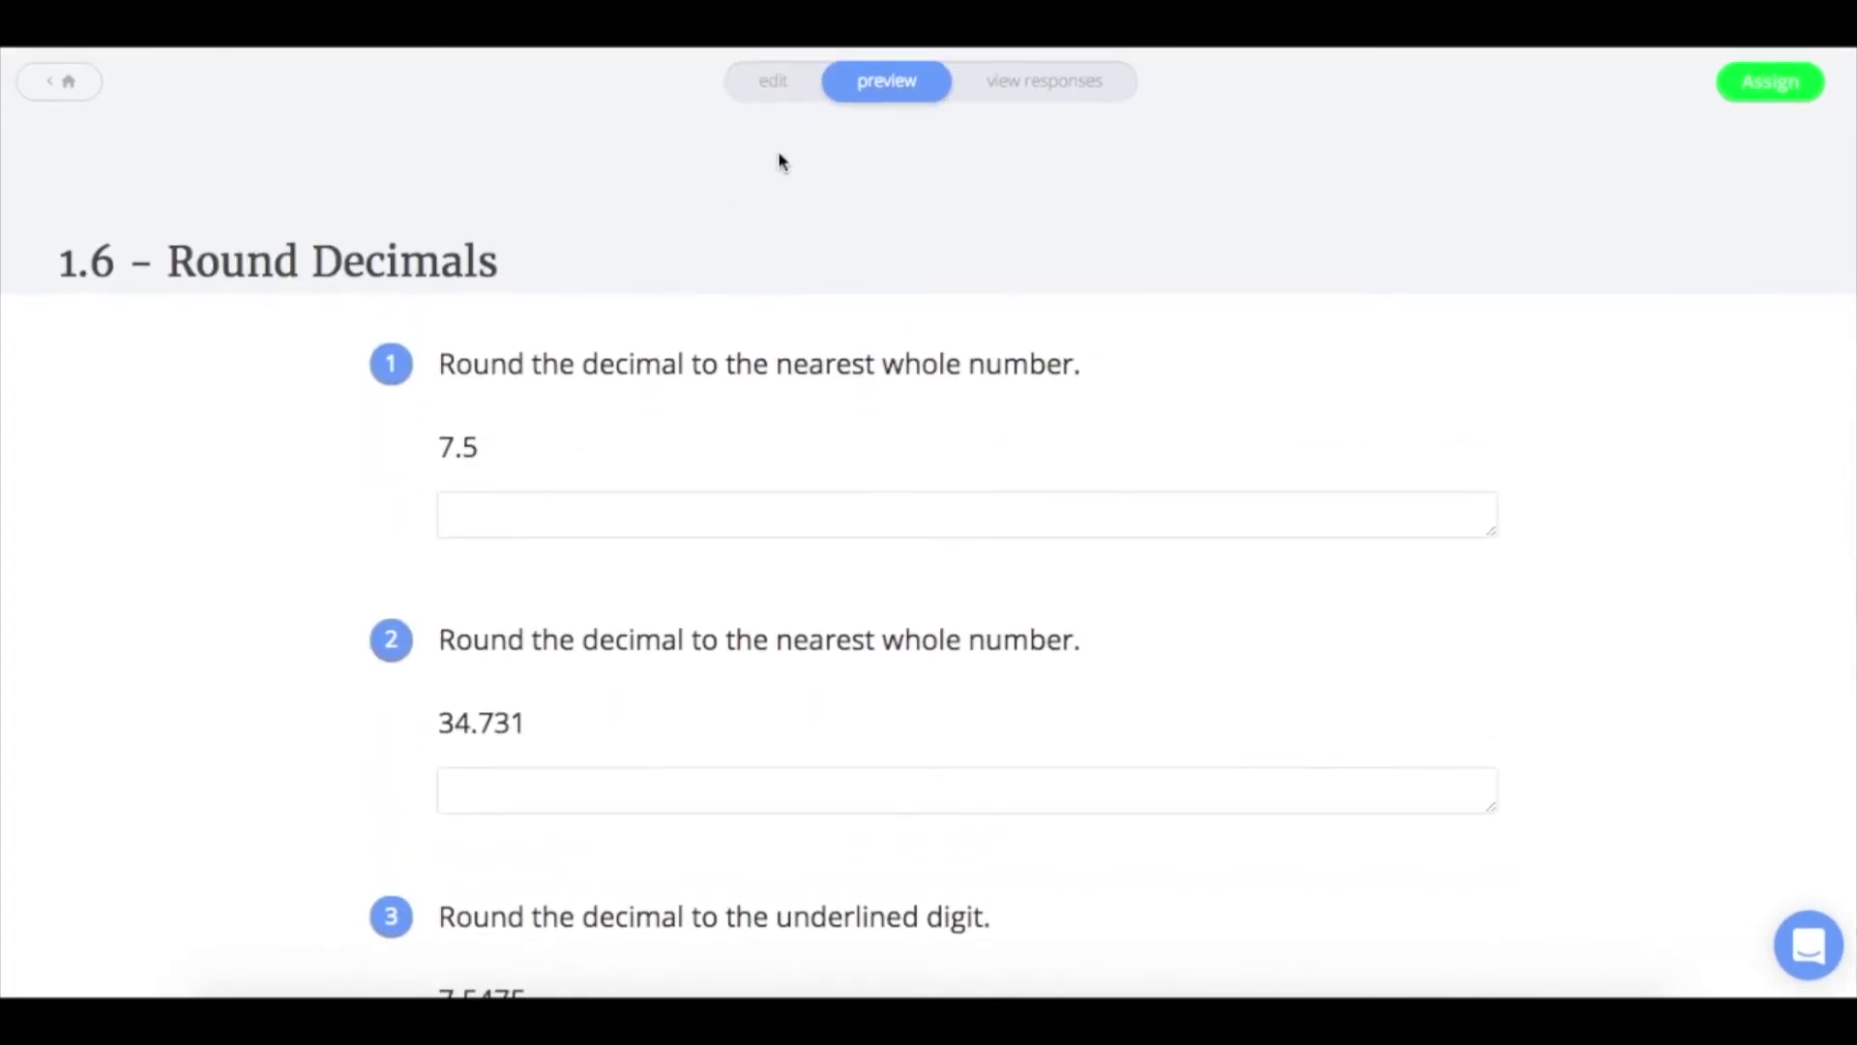
left_click(1086, 96)
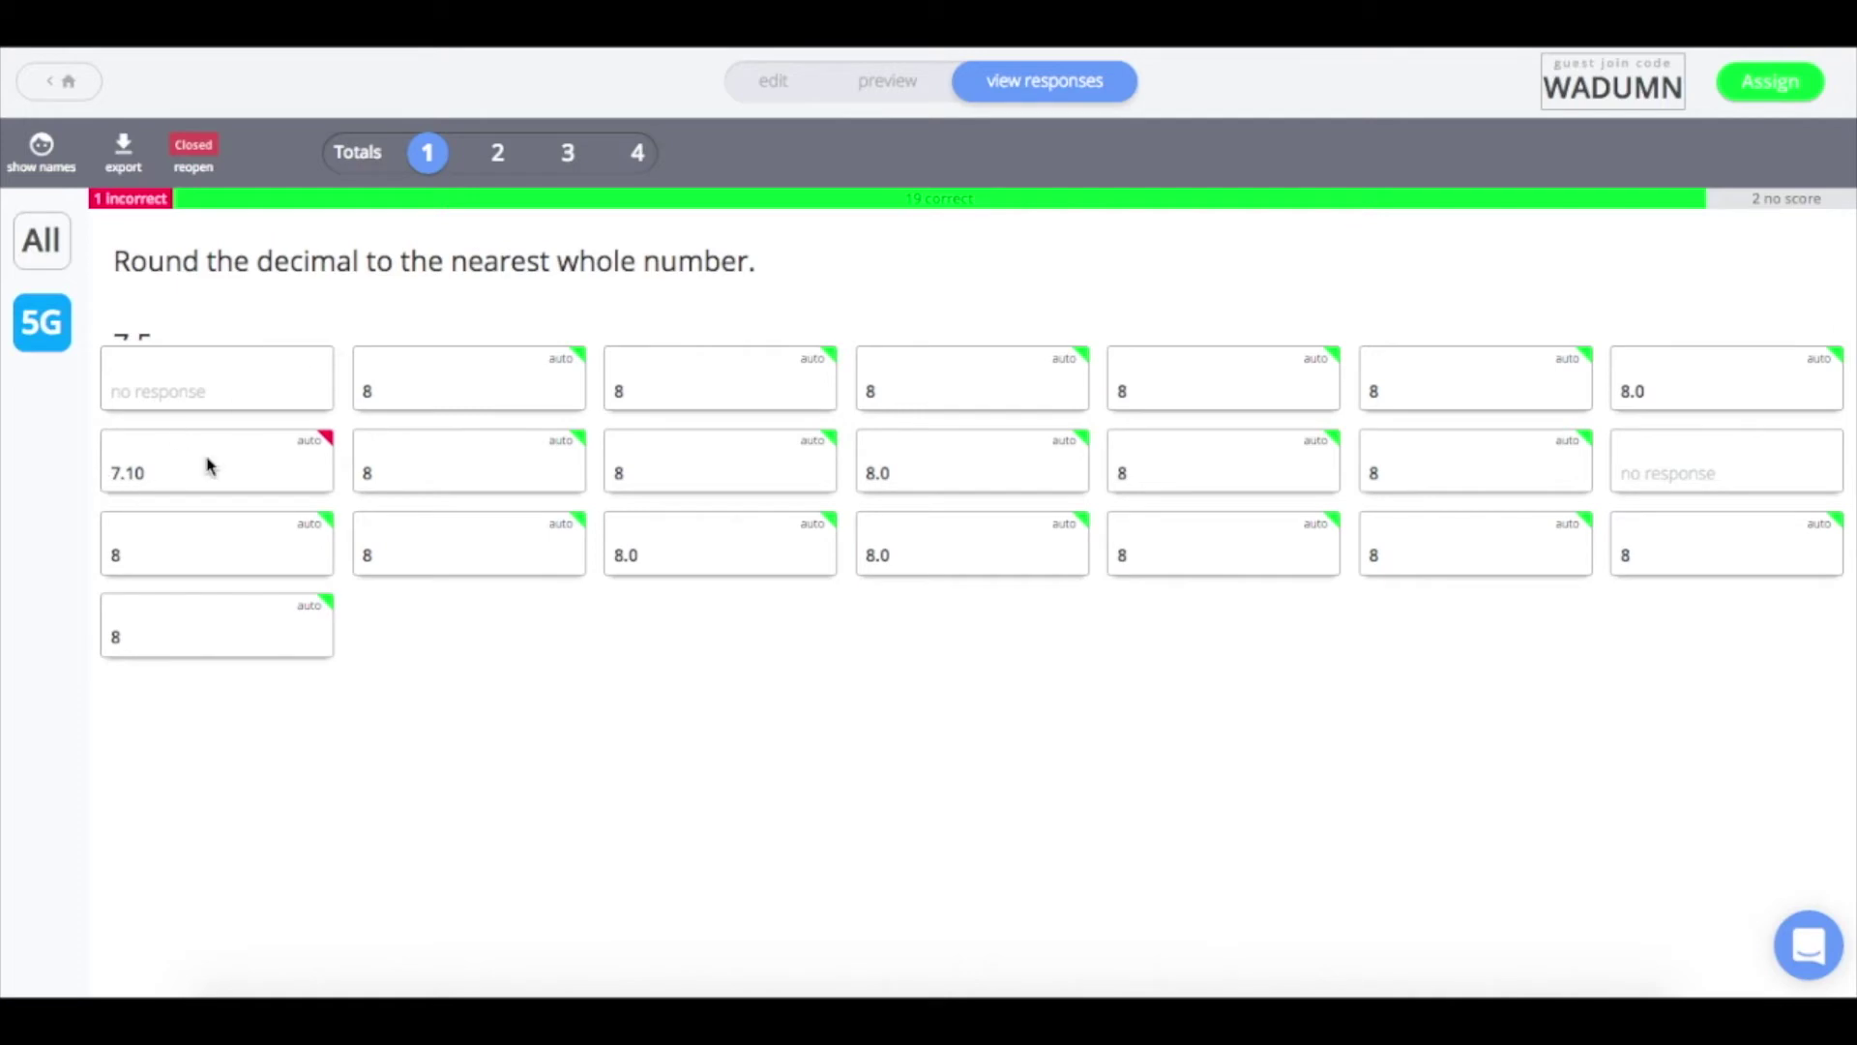
Switch the responses view to Totals to see each student's overall score
left_click(368, 154)
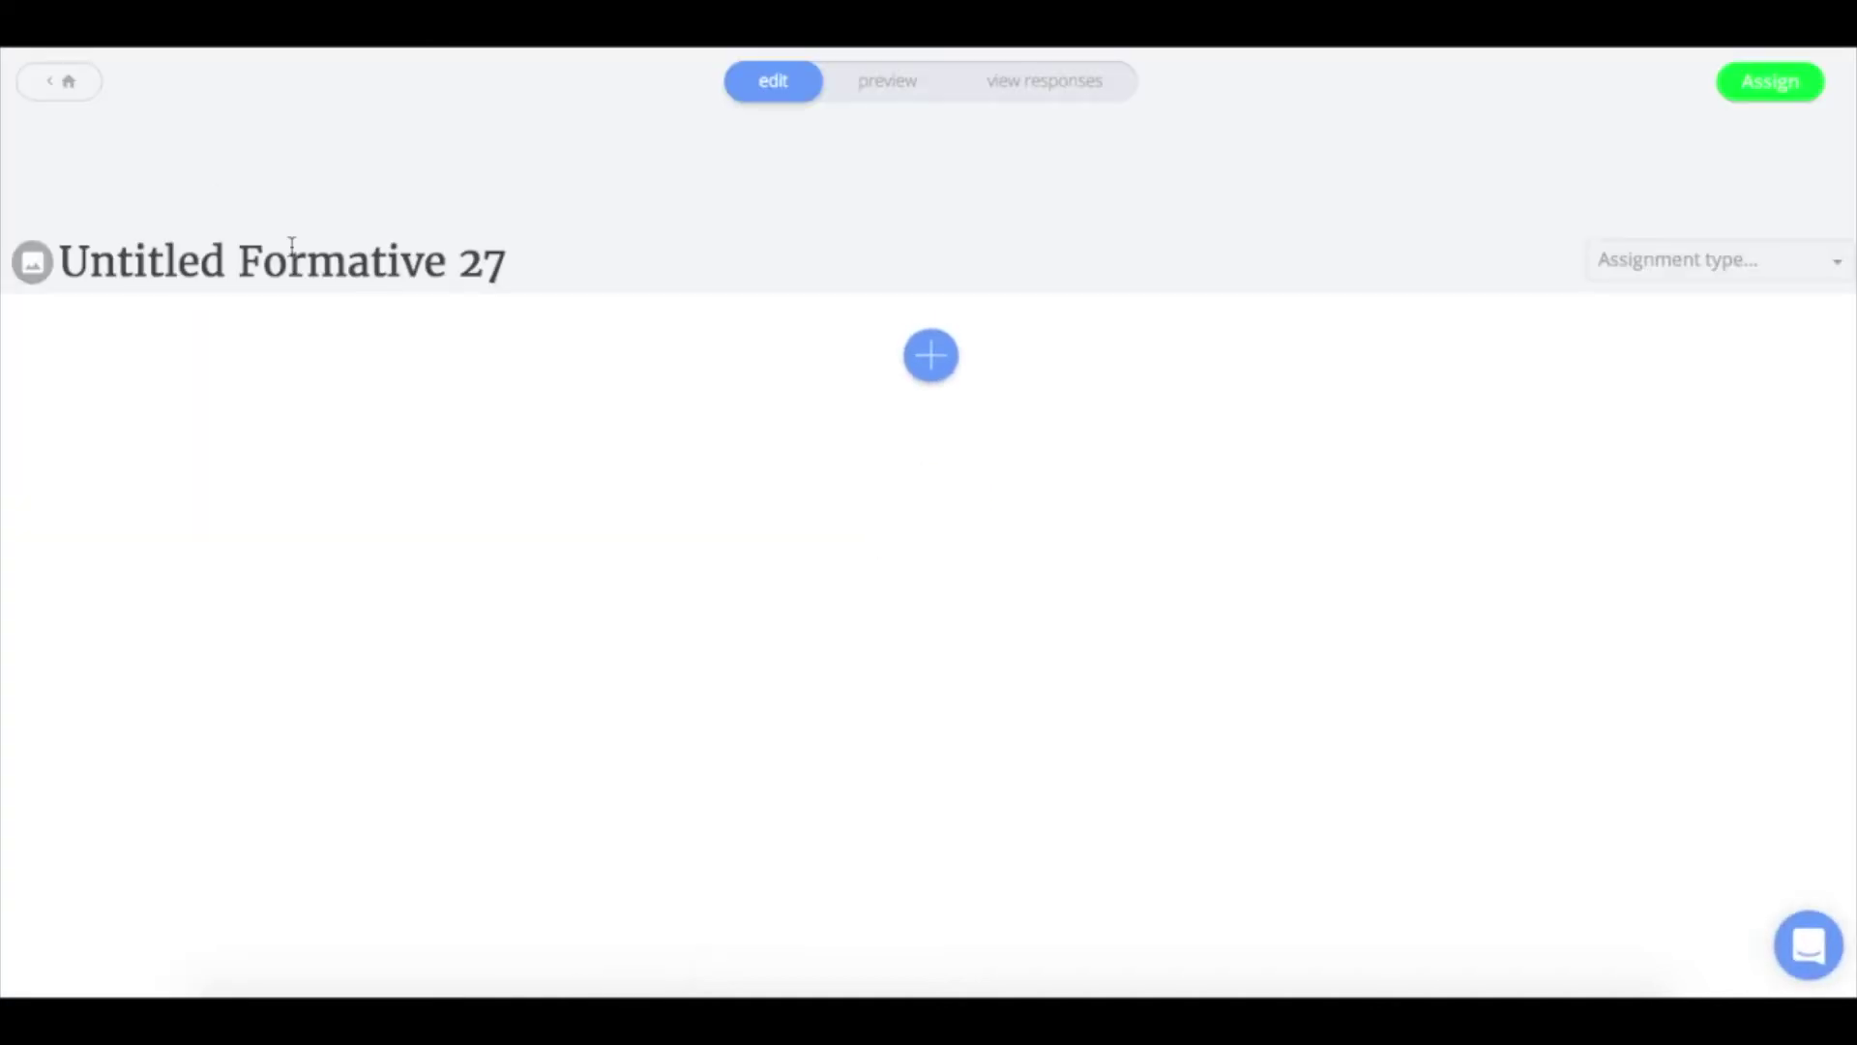
Replace the title 'Untitled Formative 27' with 'Example 1' and bring up the add-content choices
left_click(528, 266)
left_click_drag(527, 267, 56, 268)
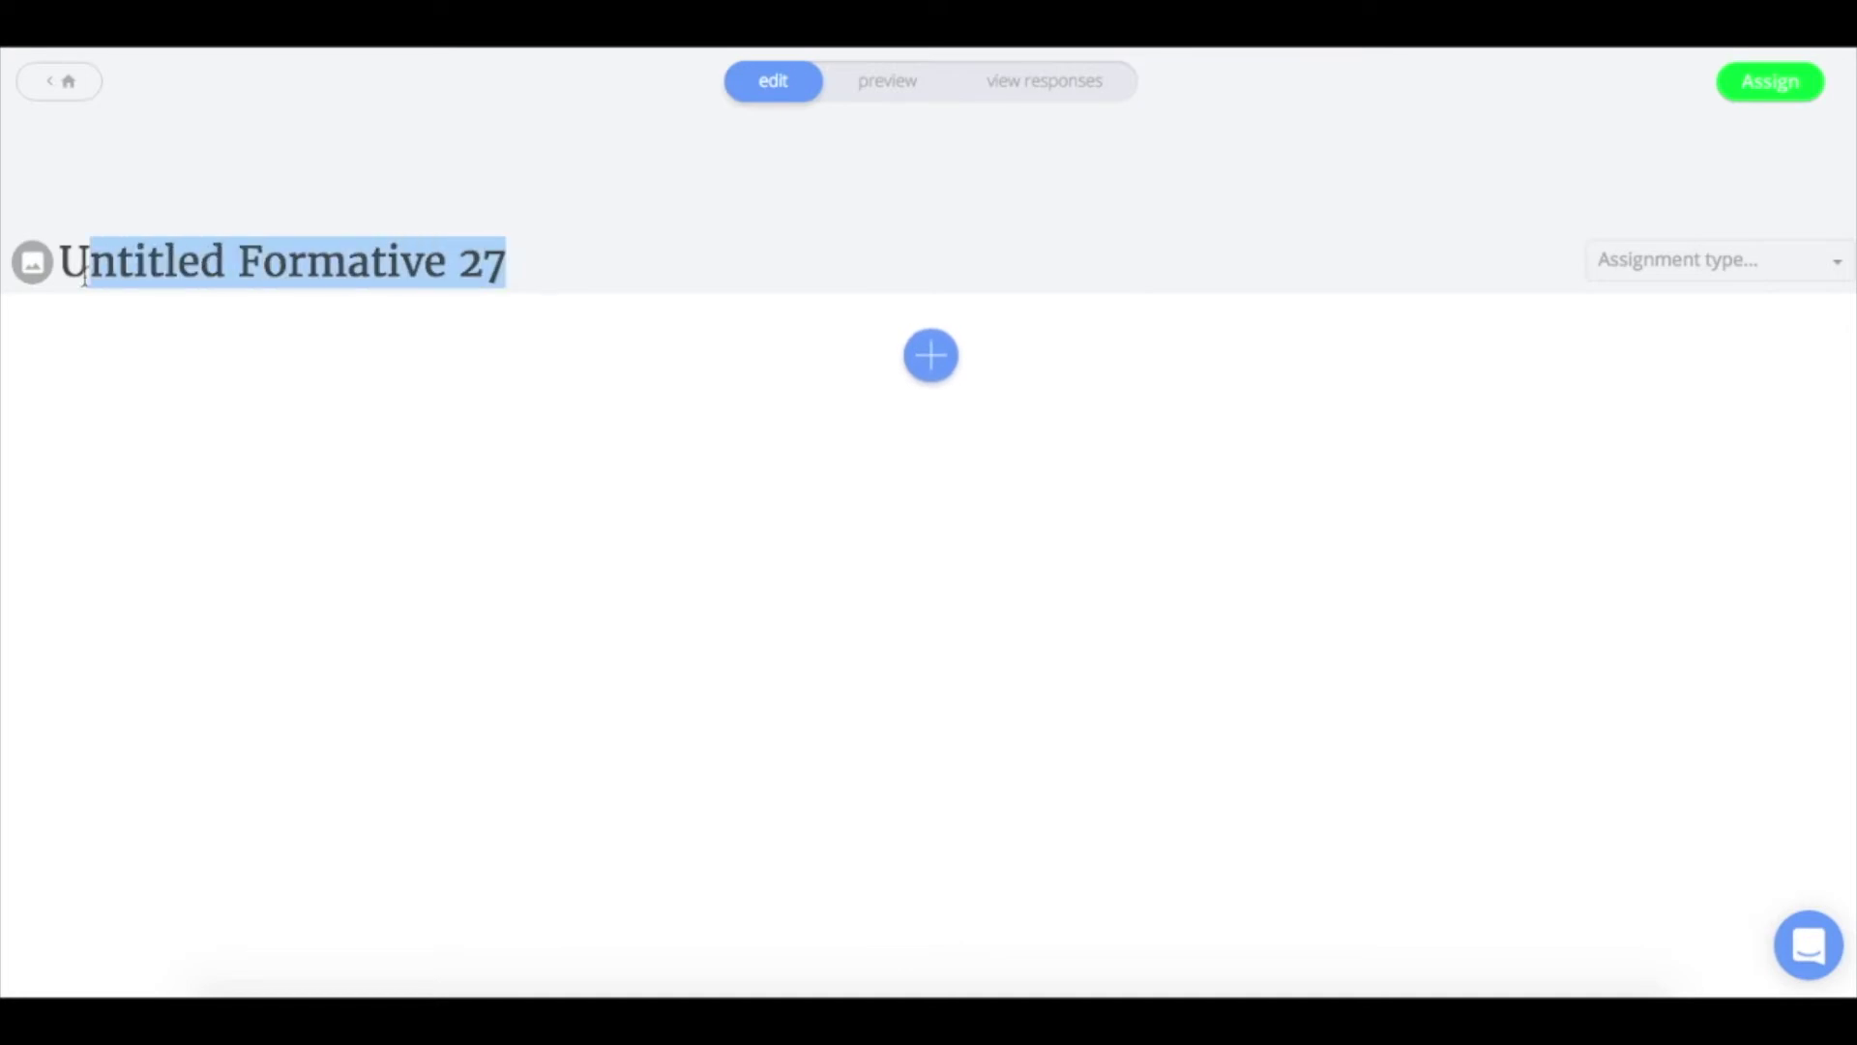
type("E")
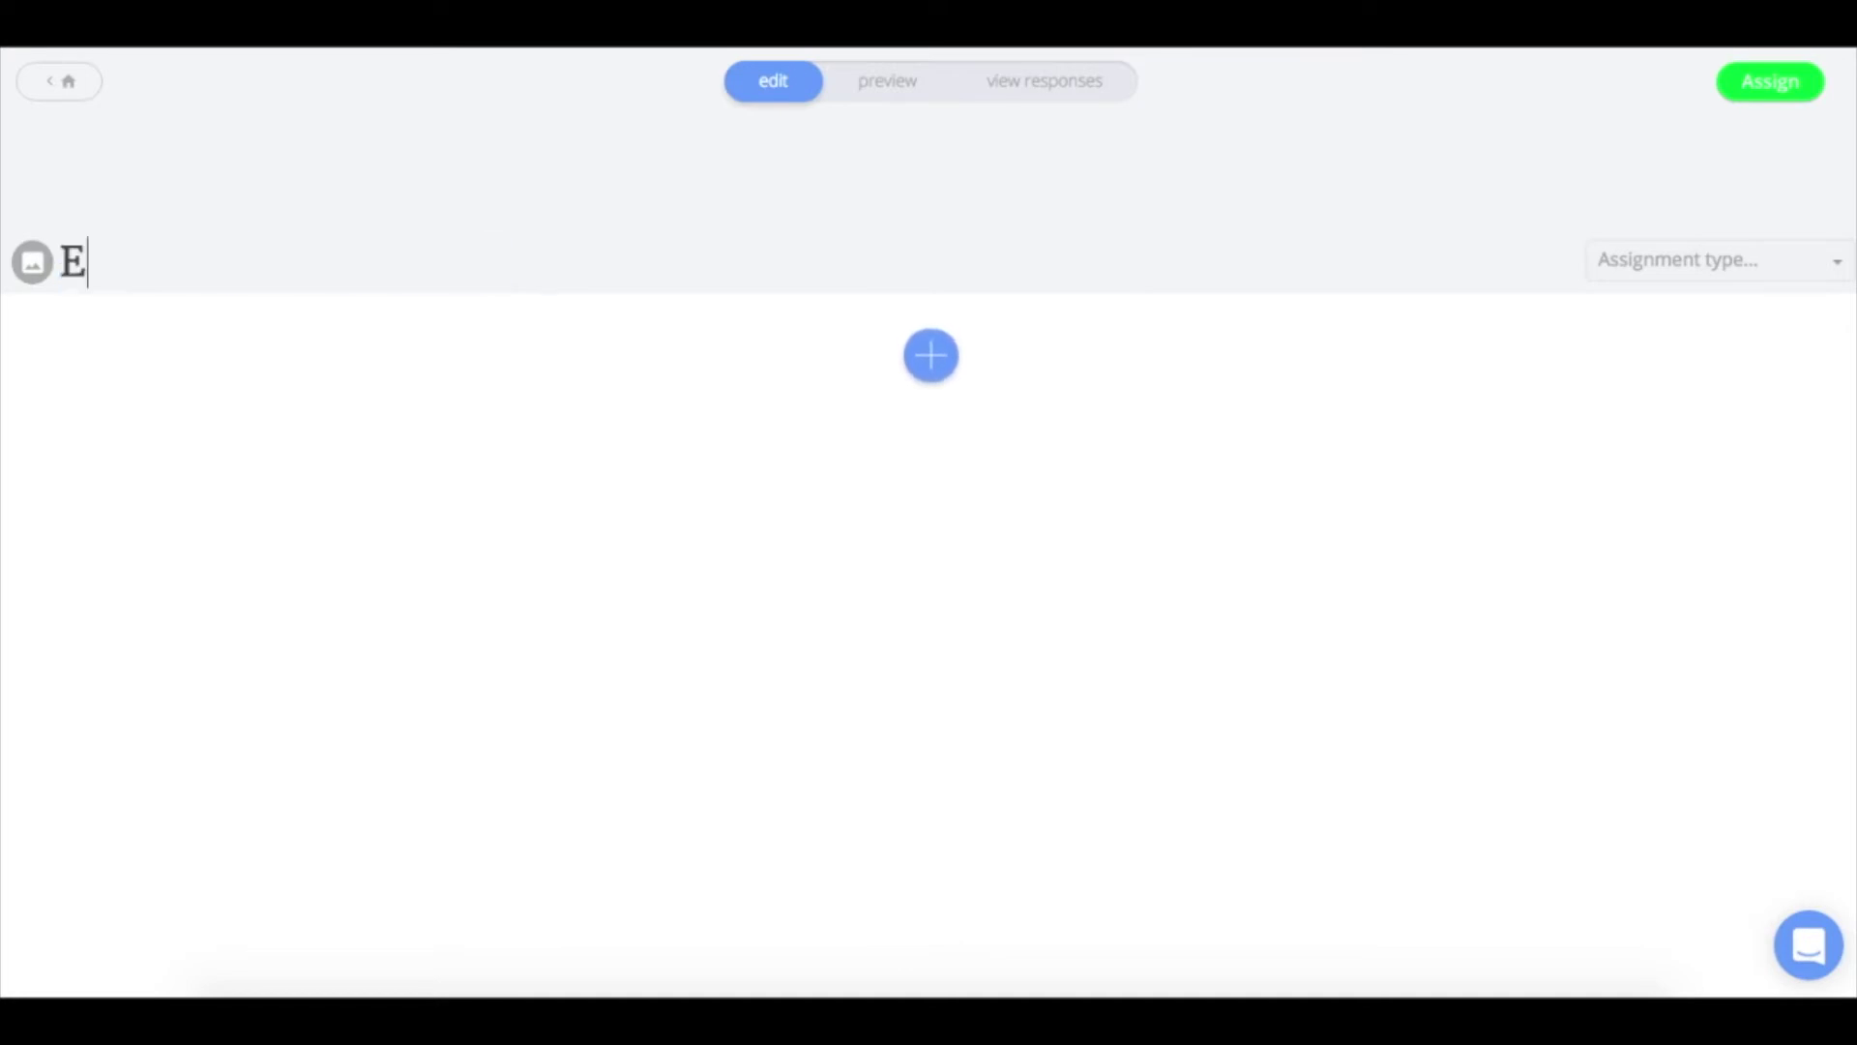
type("xample 1")
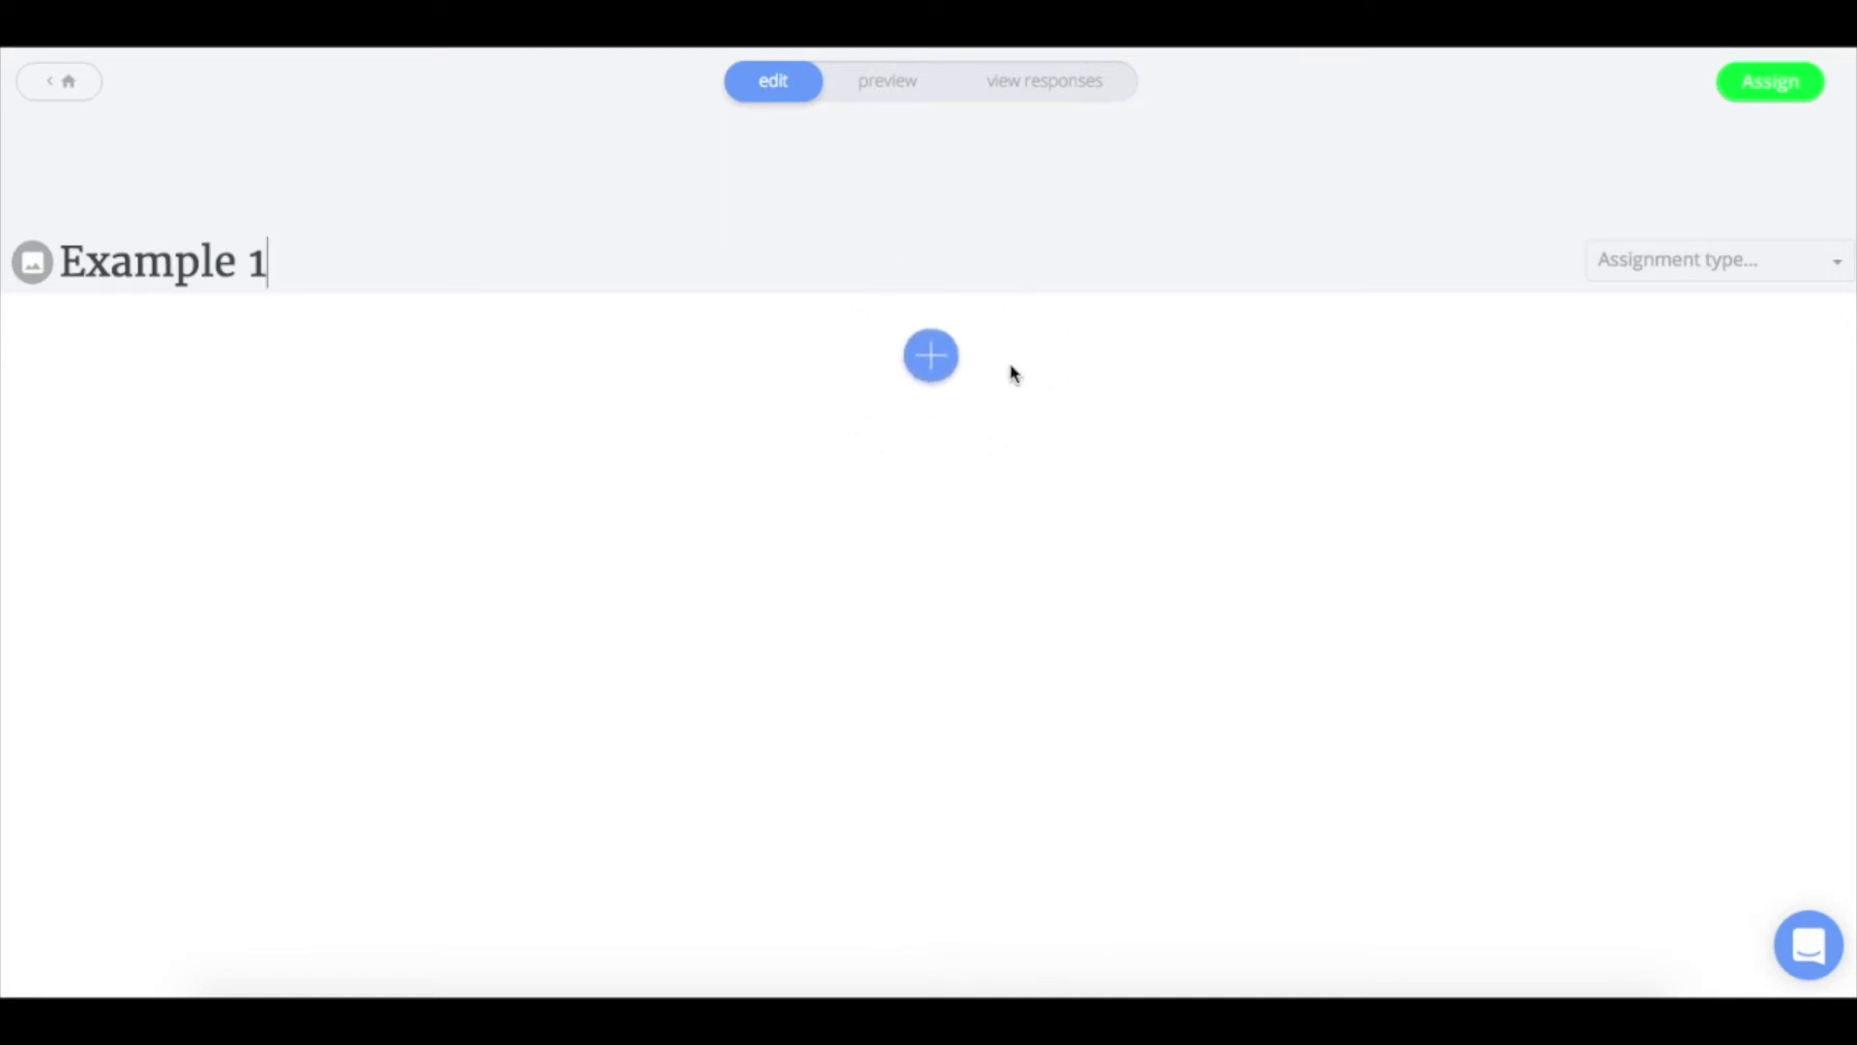
left_click(936, 360)
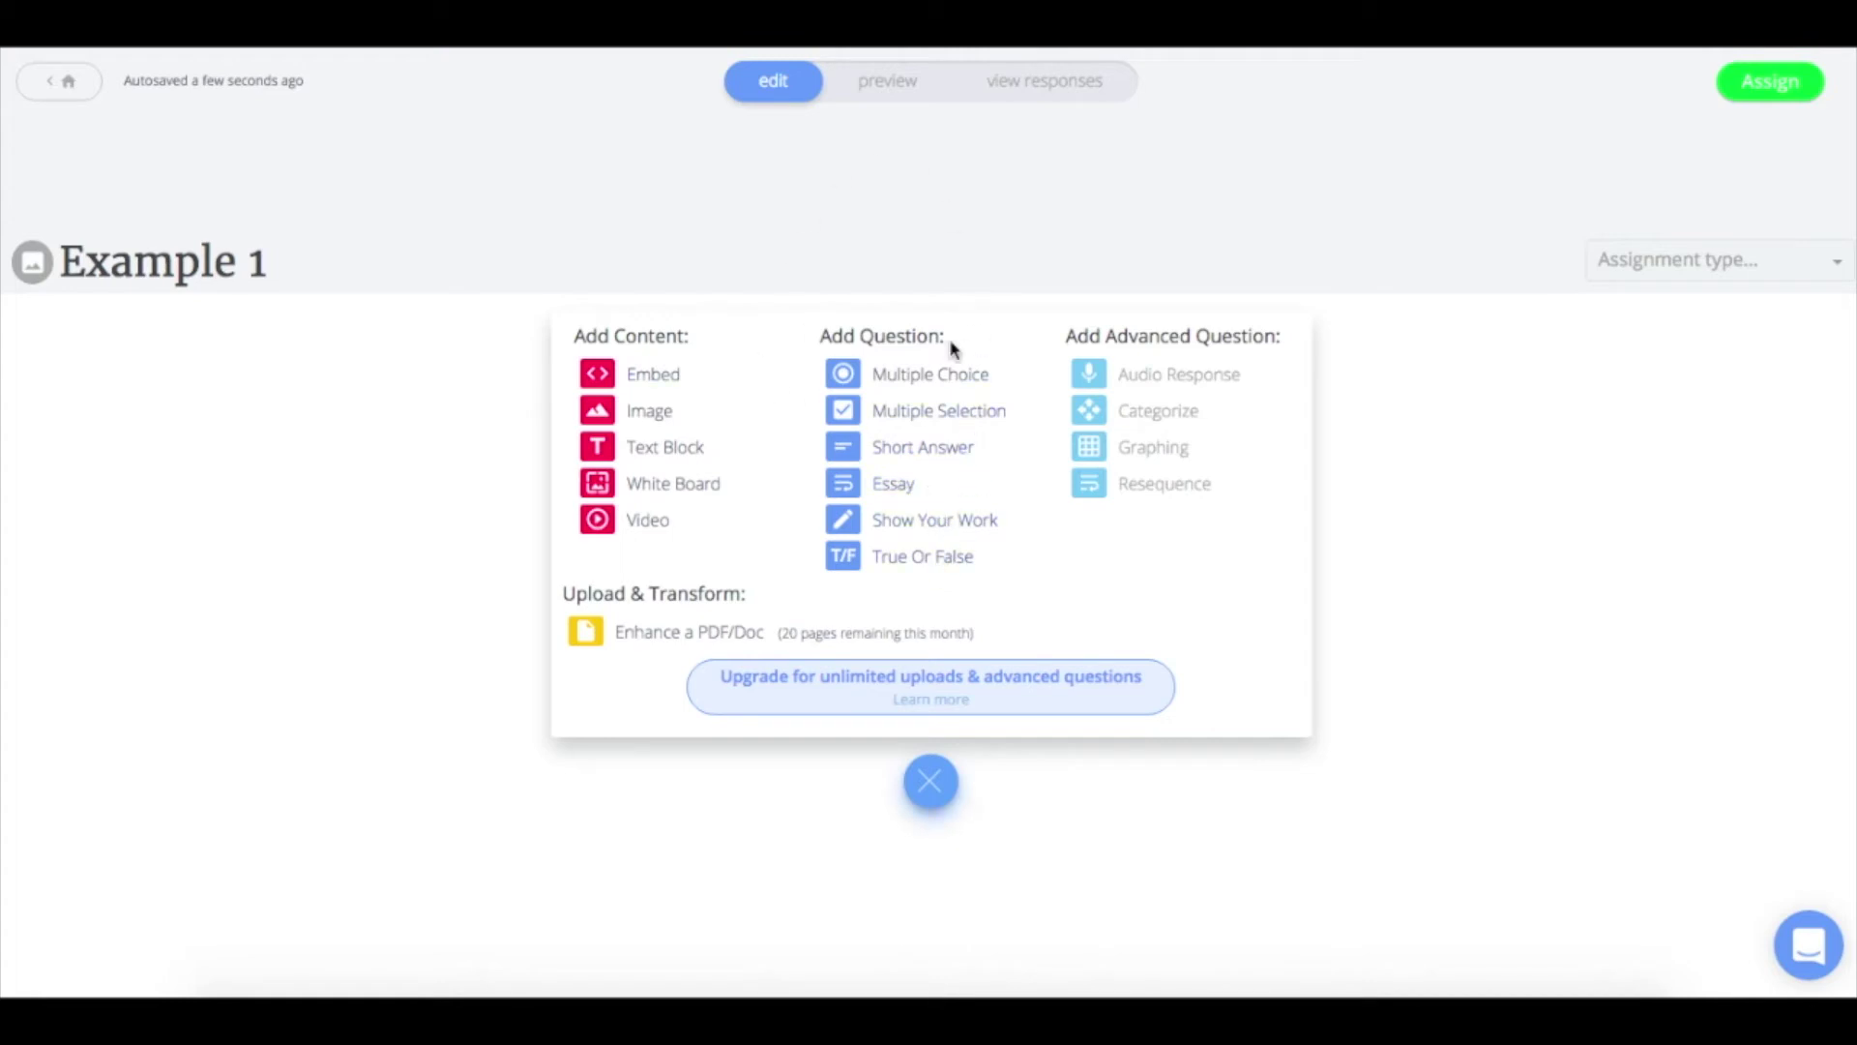
Add a Multiple Choice question 'This is where you type your question' with A correct, then preview it
left_click(958, 376)
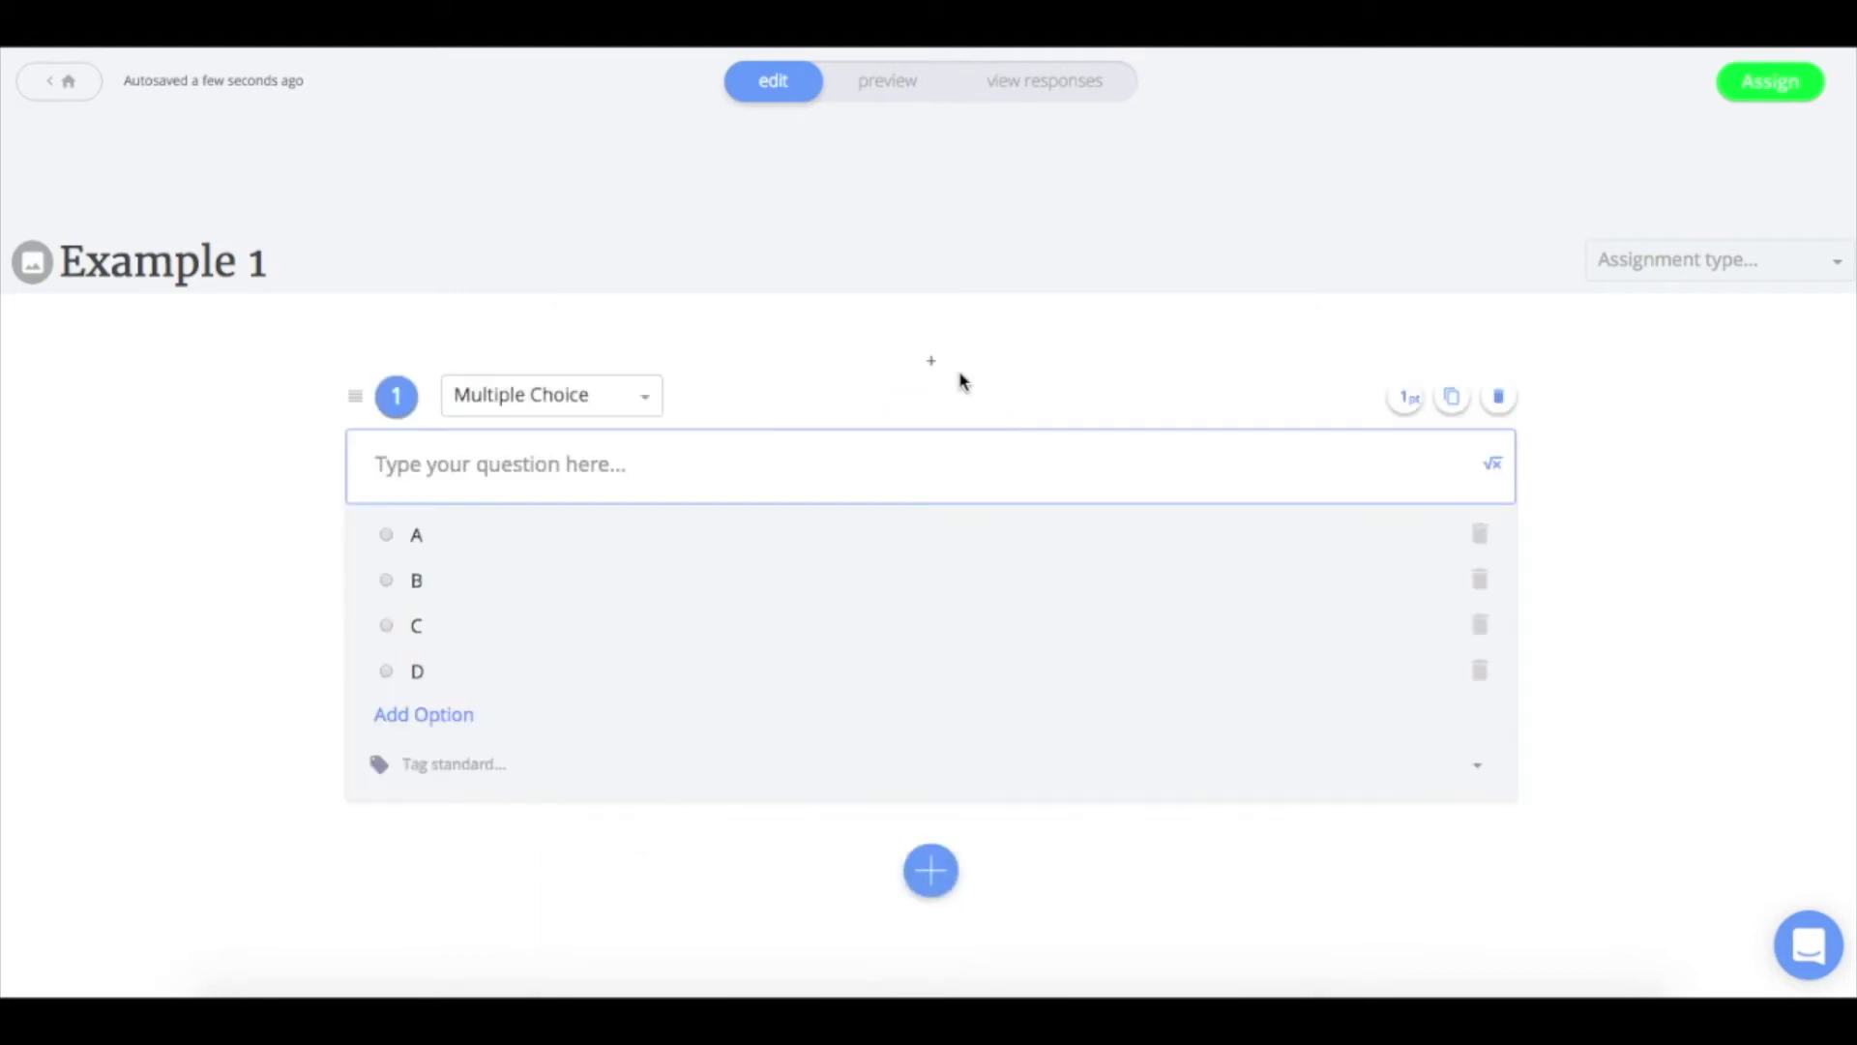
left_click(617, 458)
type("This is where you ")
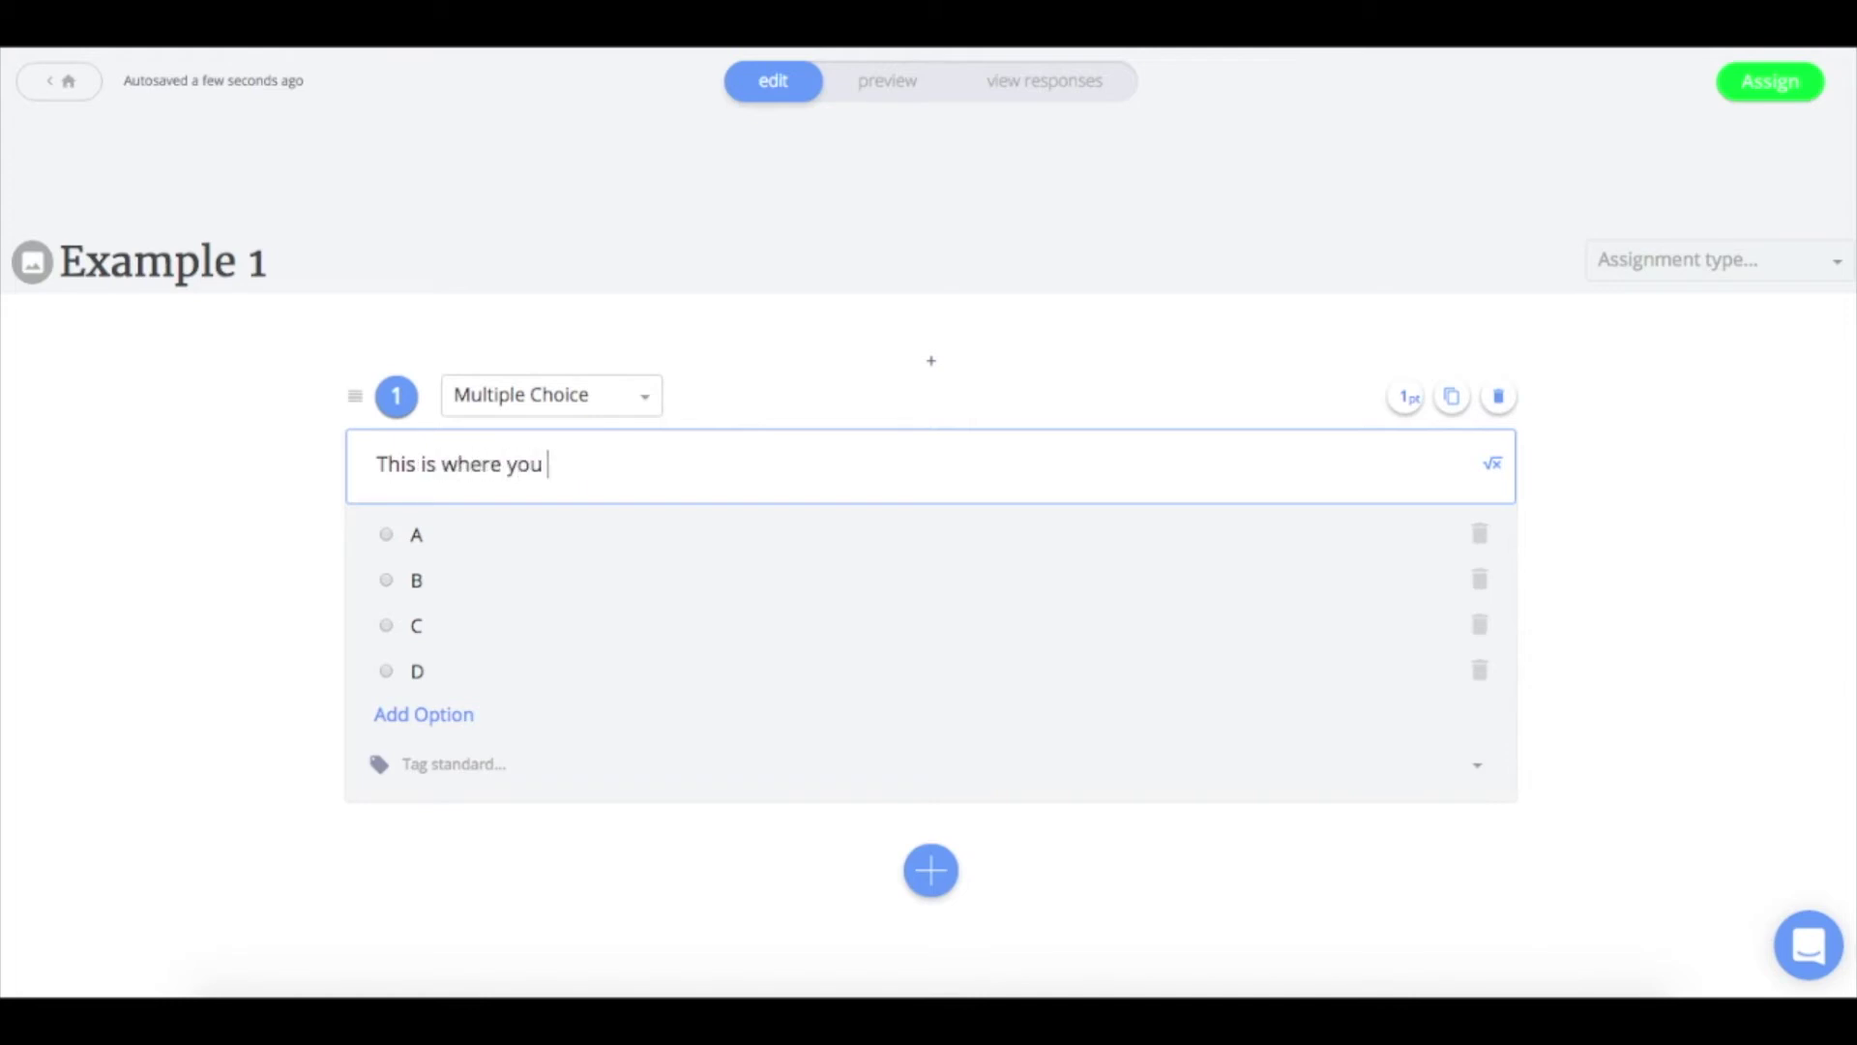
type("type your question.")
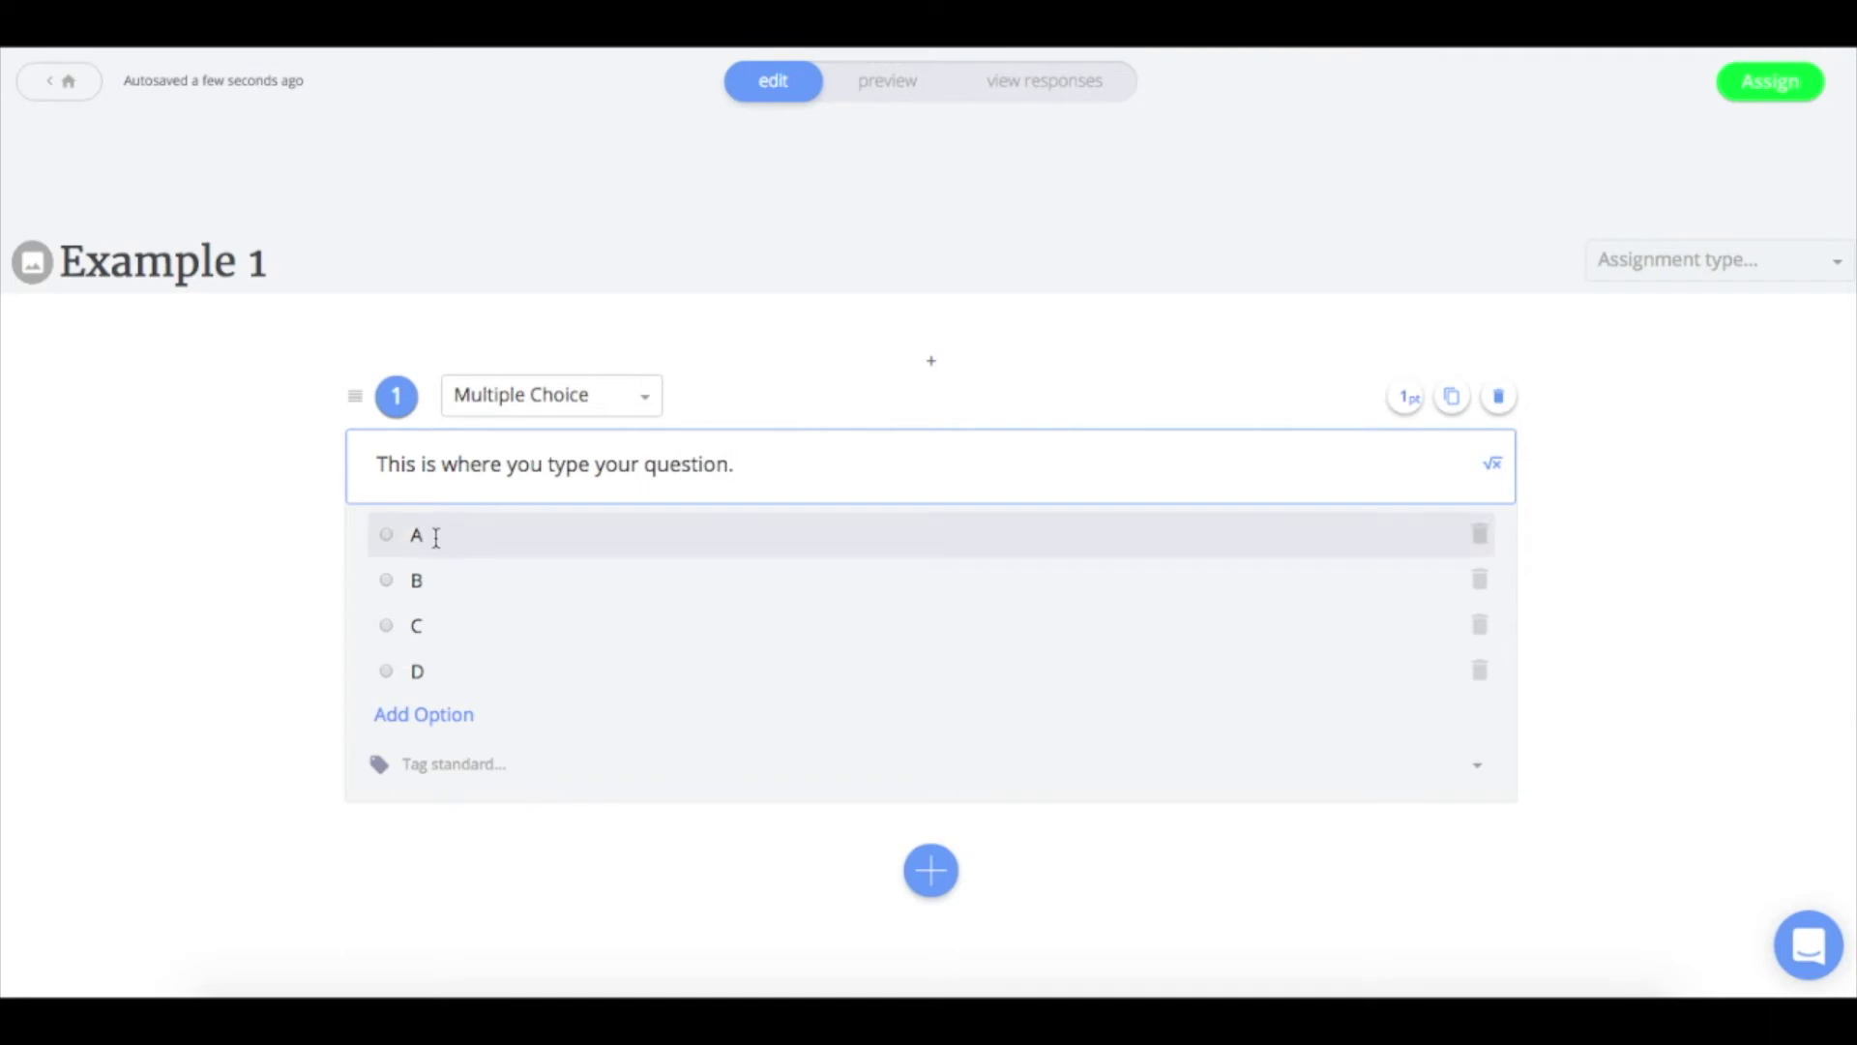
left_click(437, 537)
left_click(388, 536)
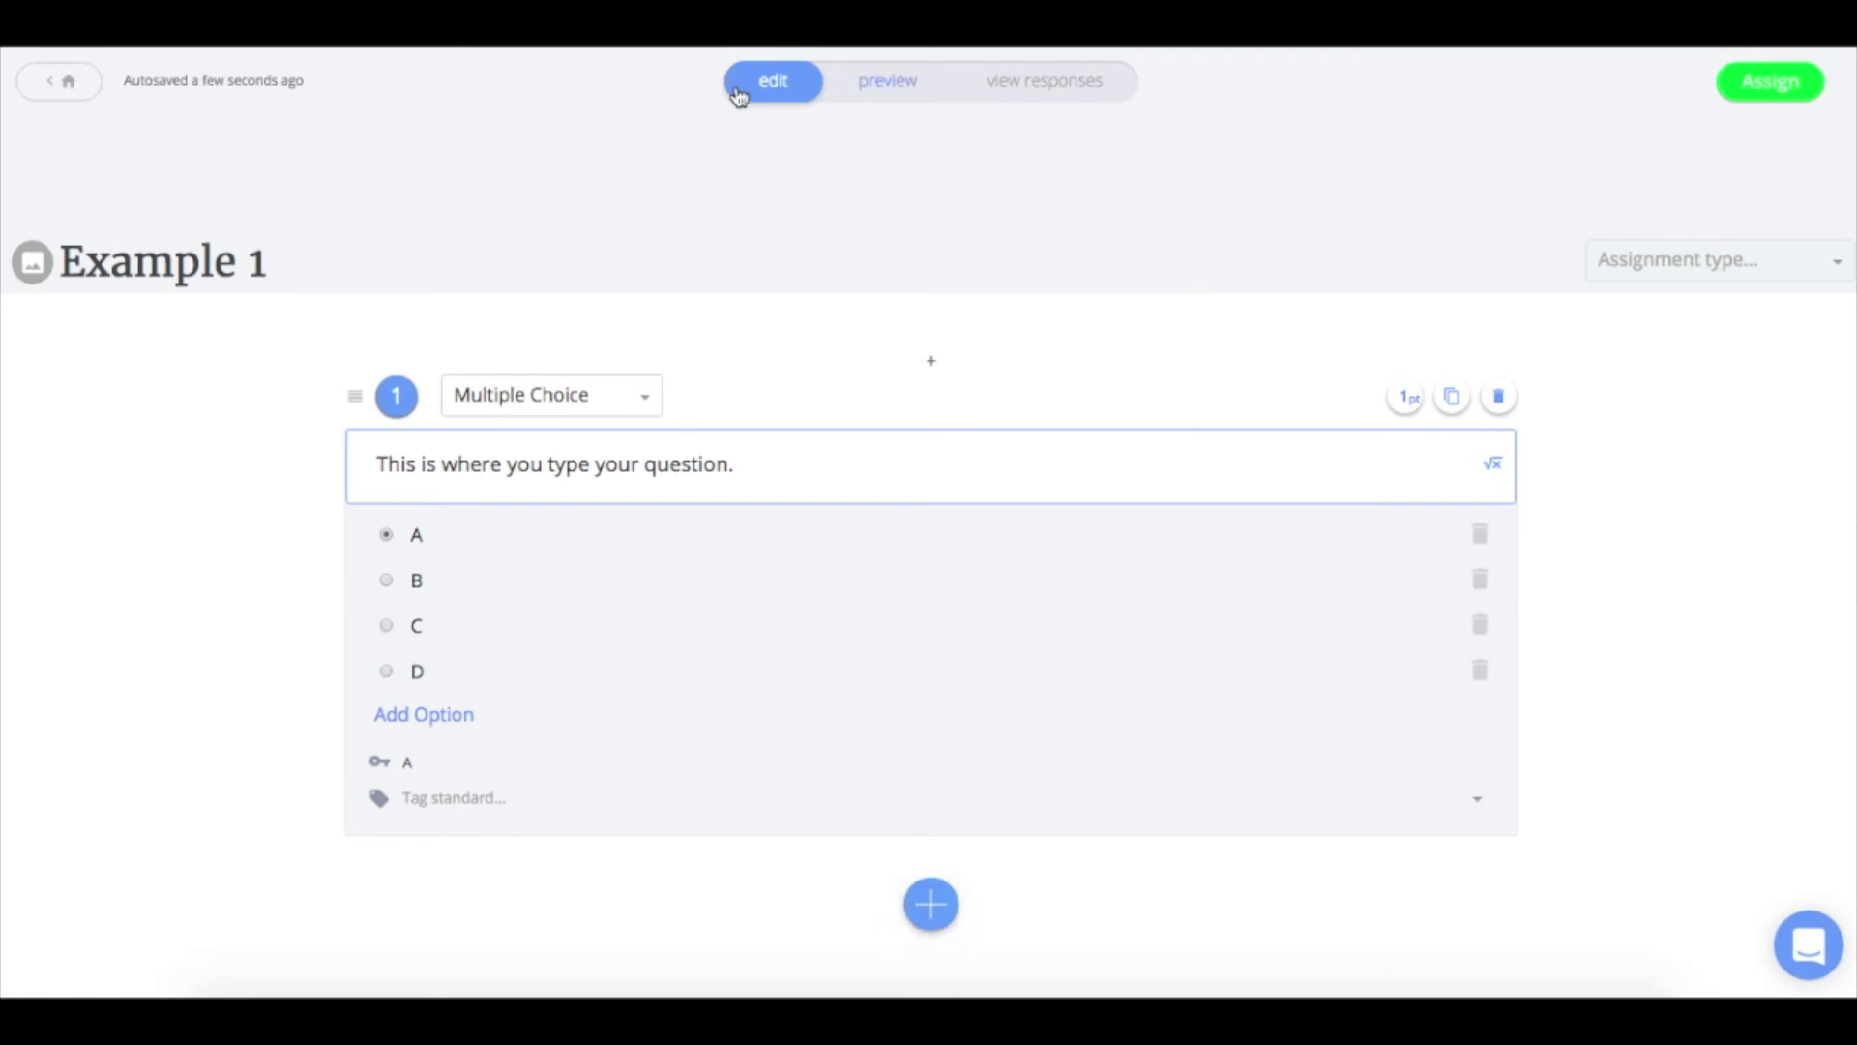
left_click(898, 91)
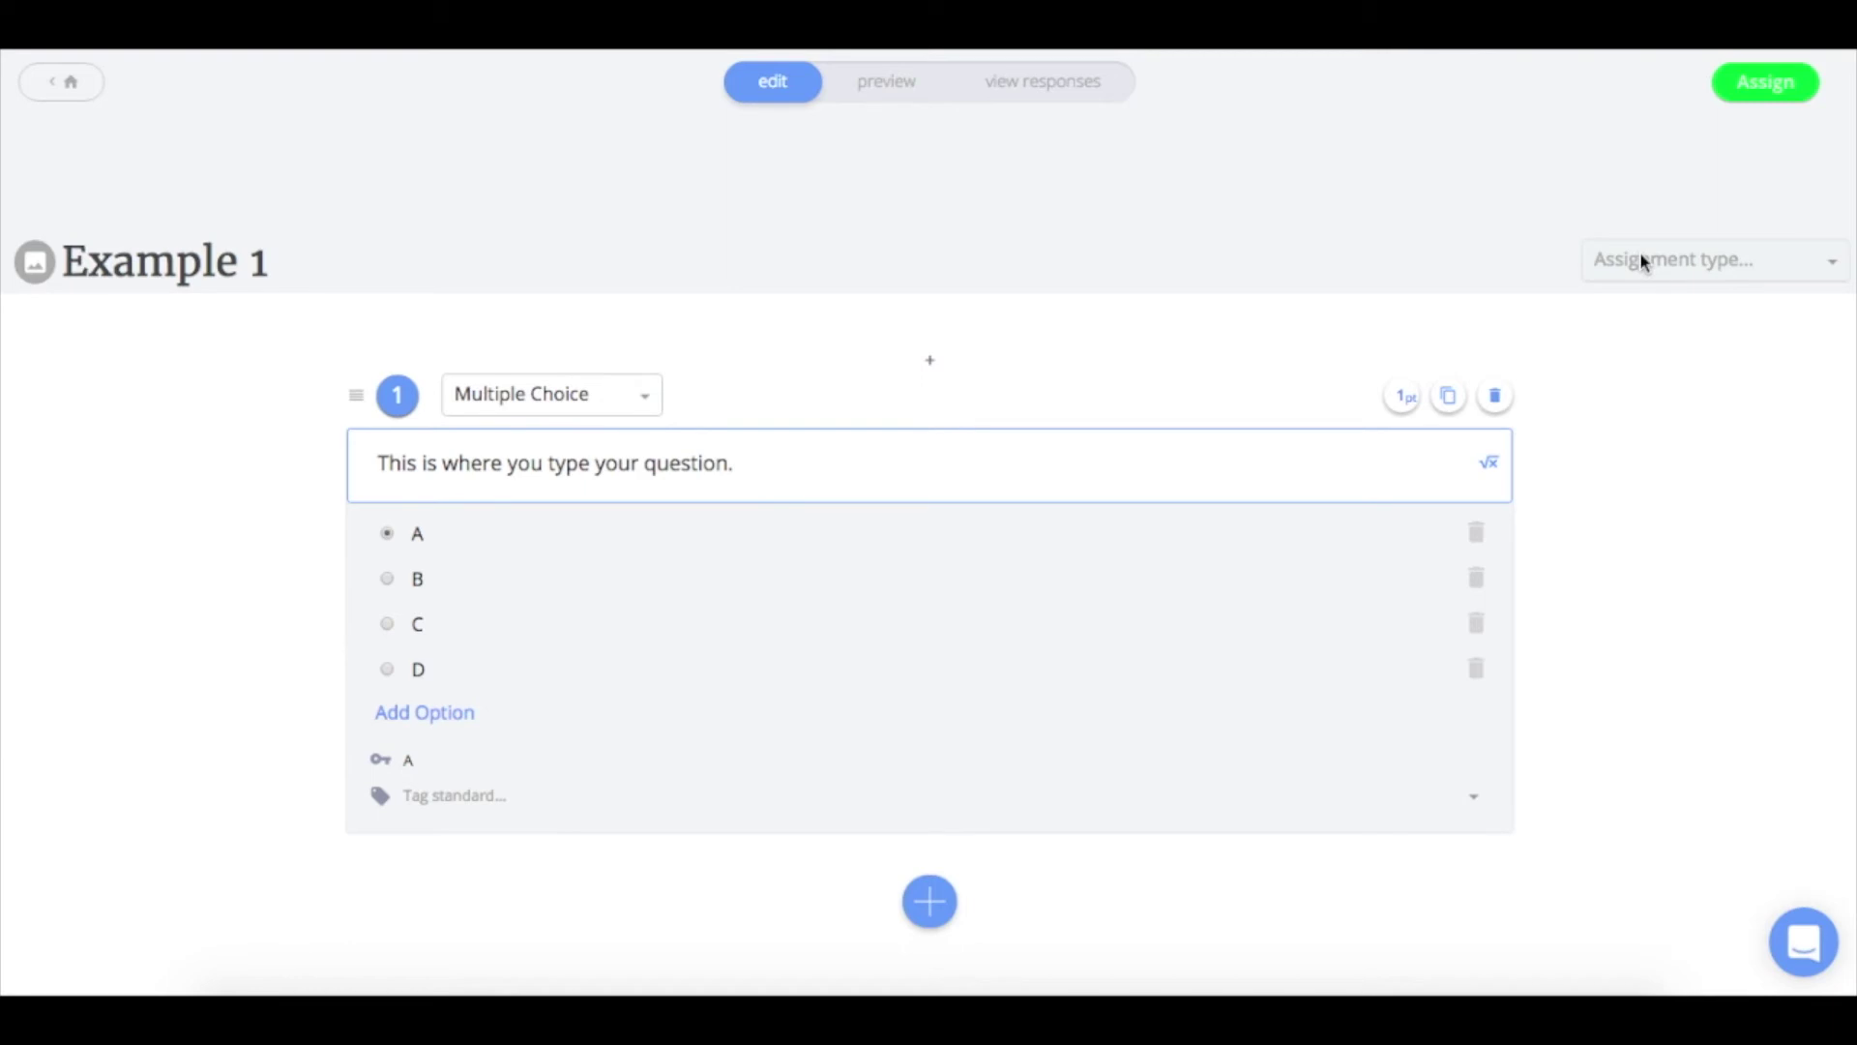
Make Example 1 live for Guest Students: scores after submitting, correct answers after the session ends
left_click(1770, 85)
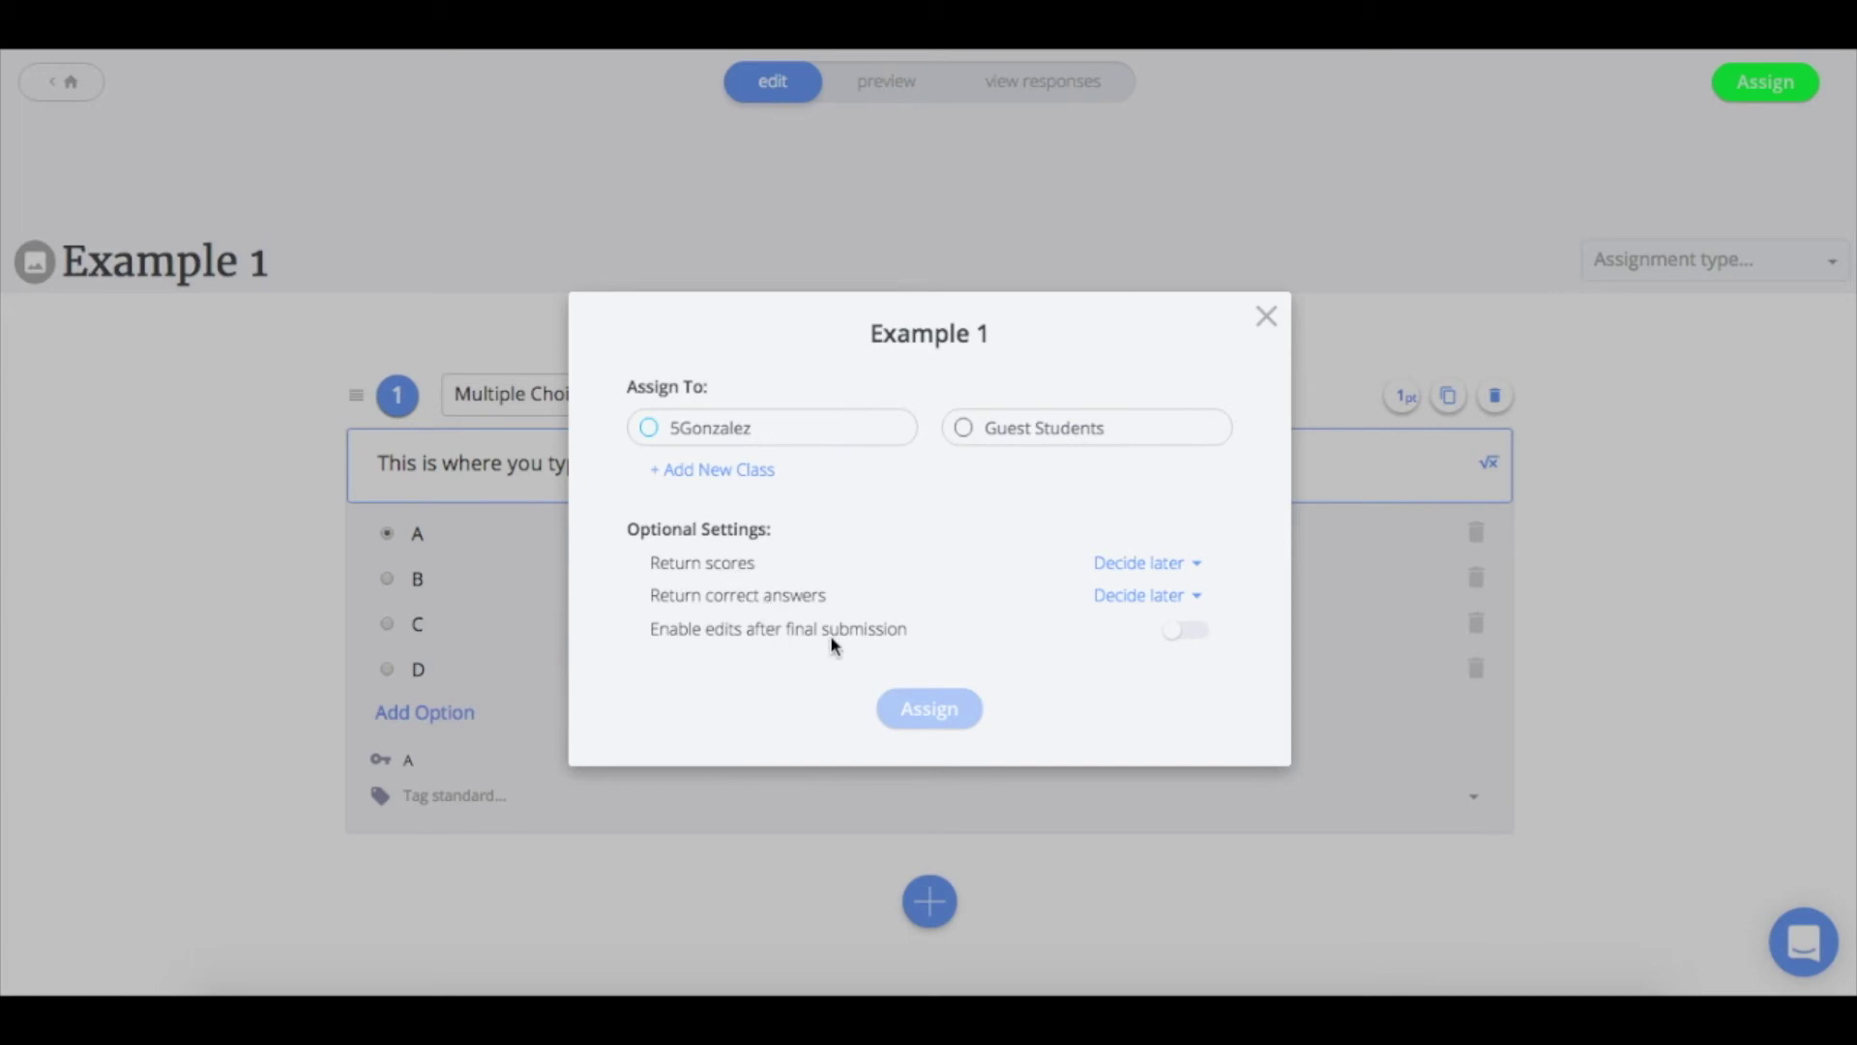
left_click(1141, 562)
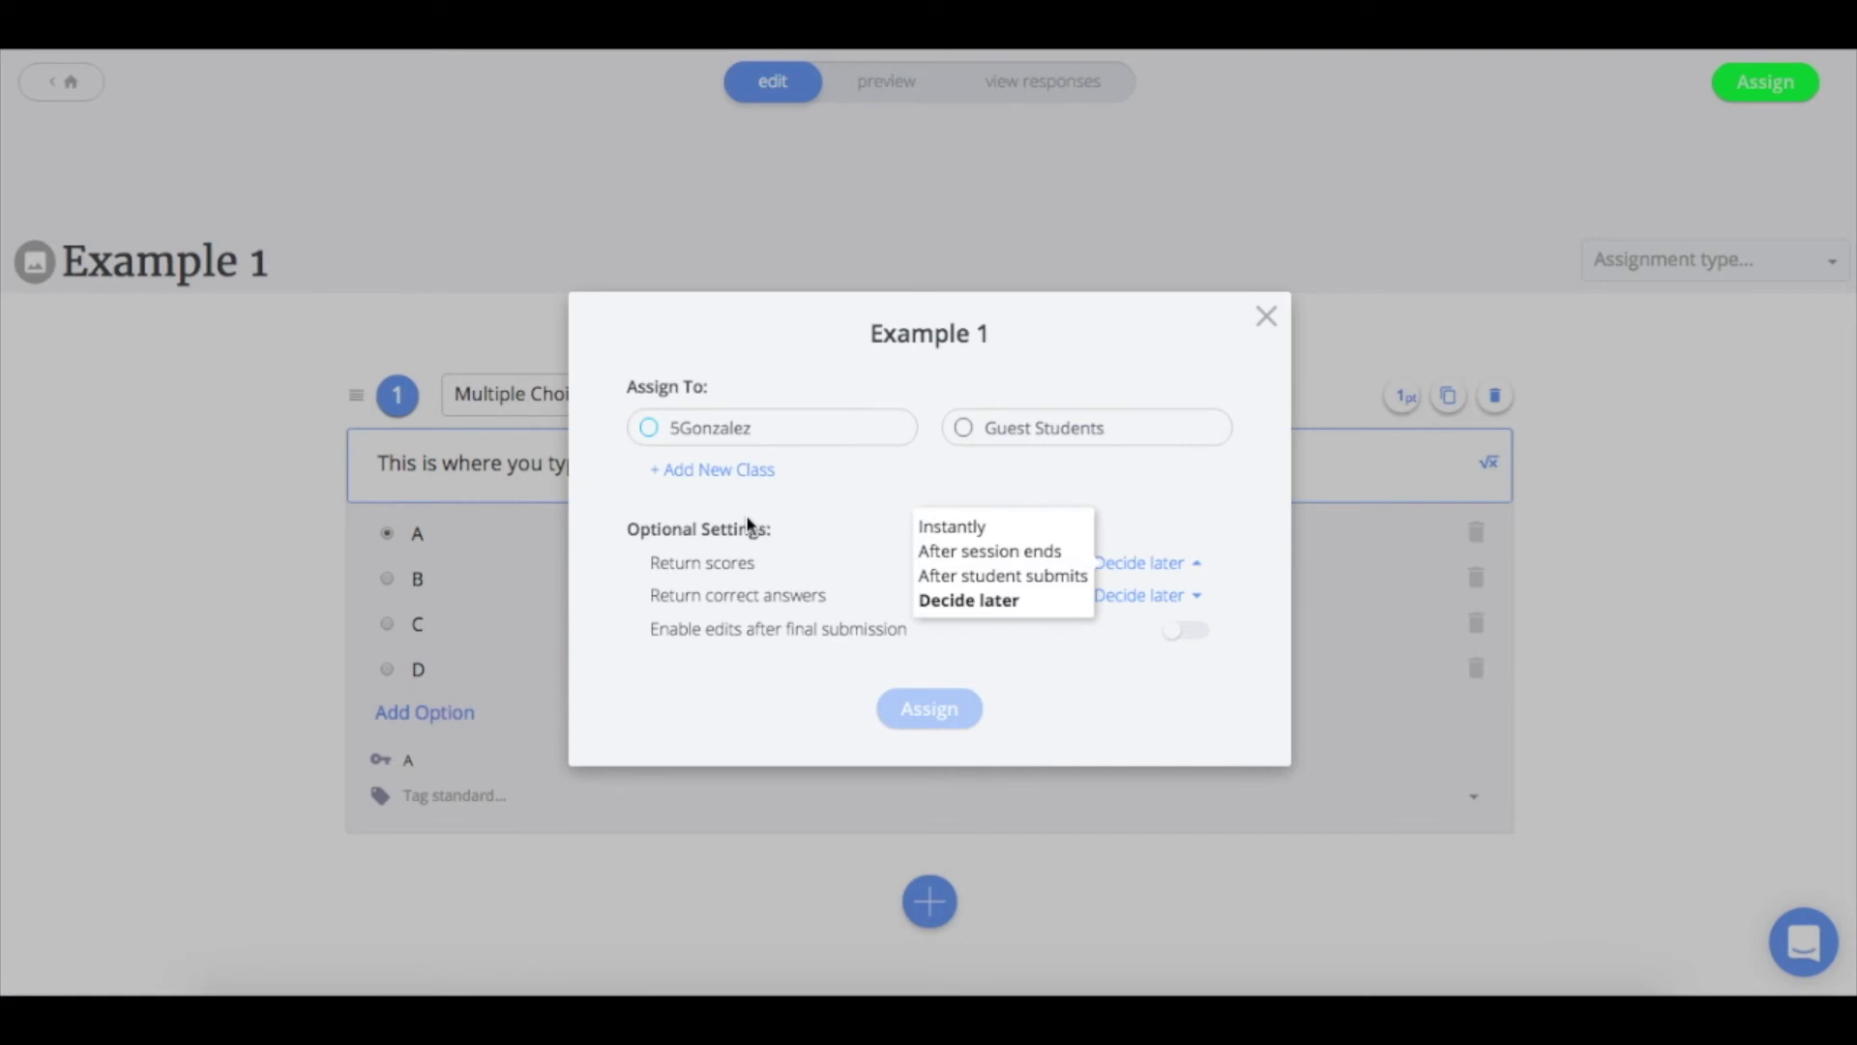
left_click(1043, 581)
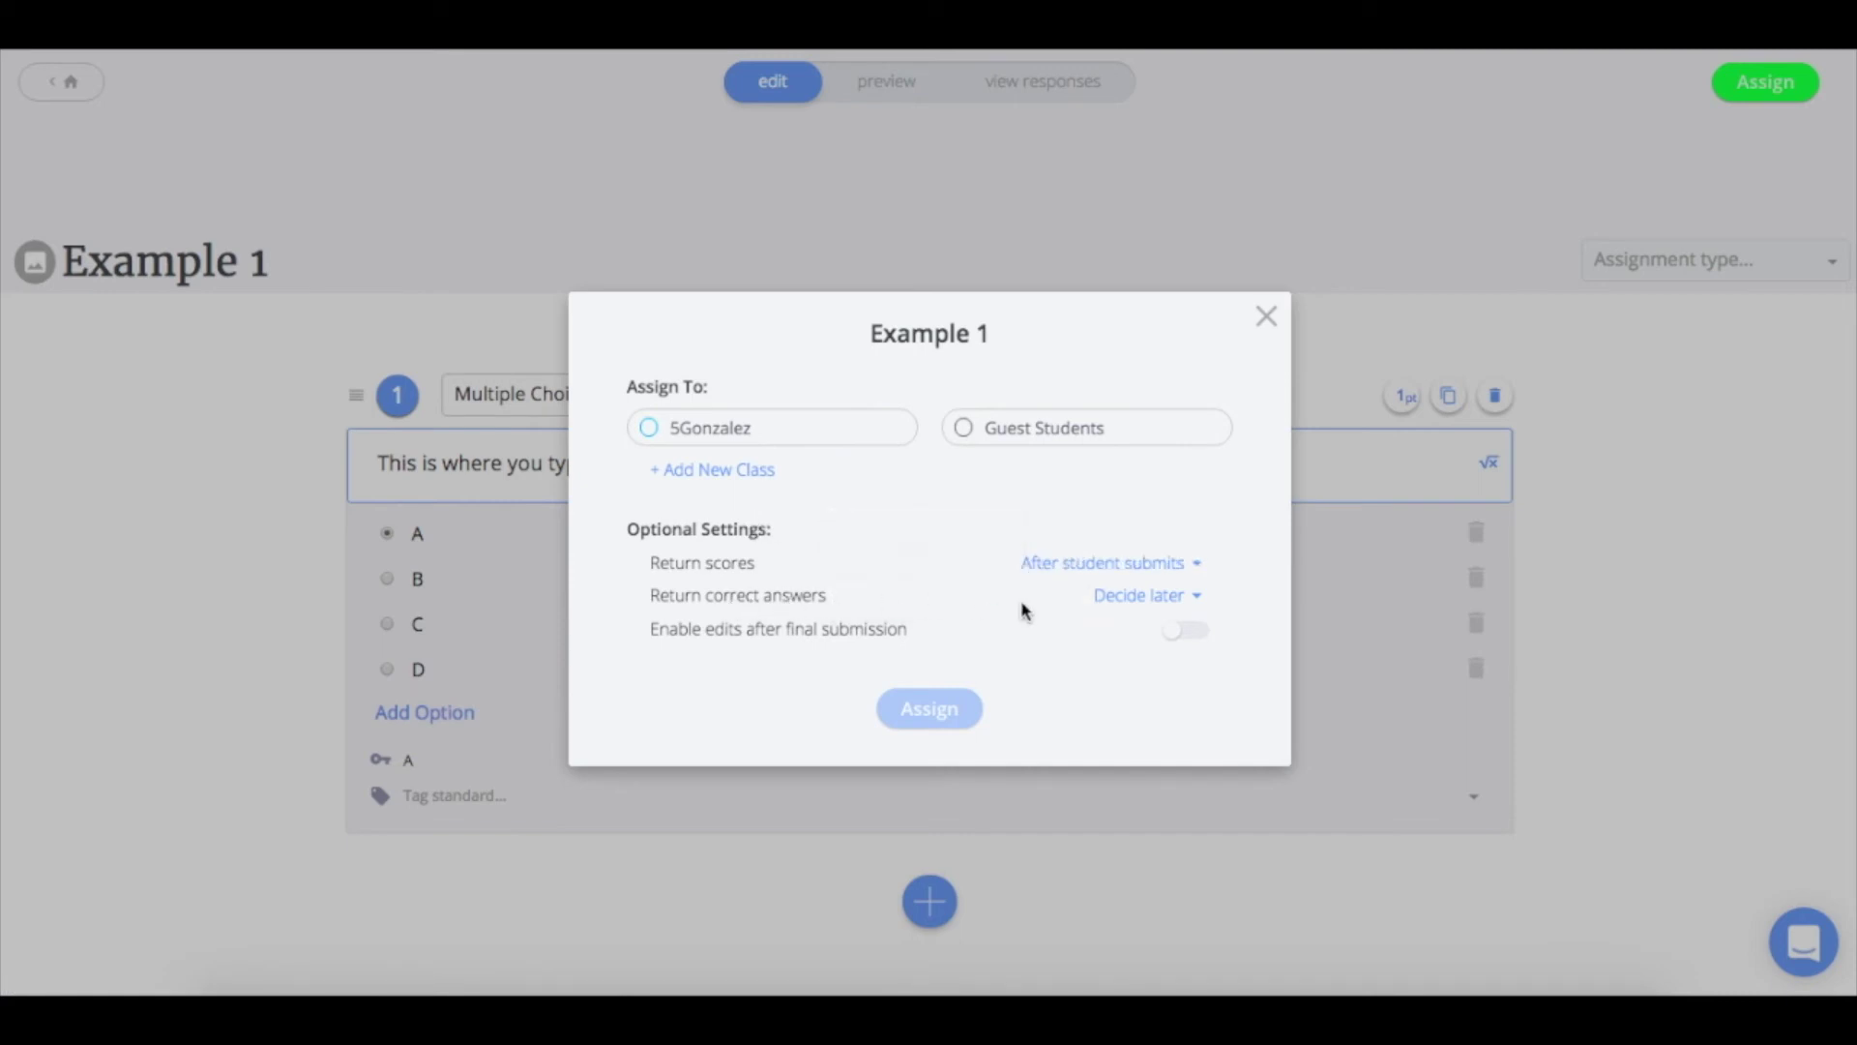
left_click(1145, 598)
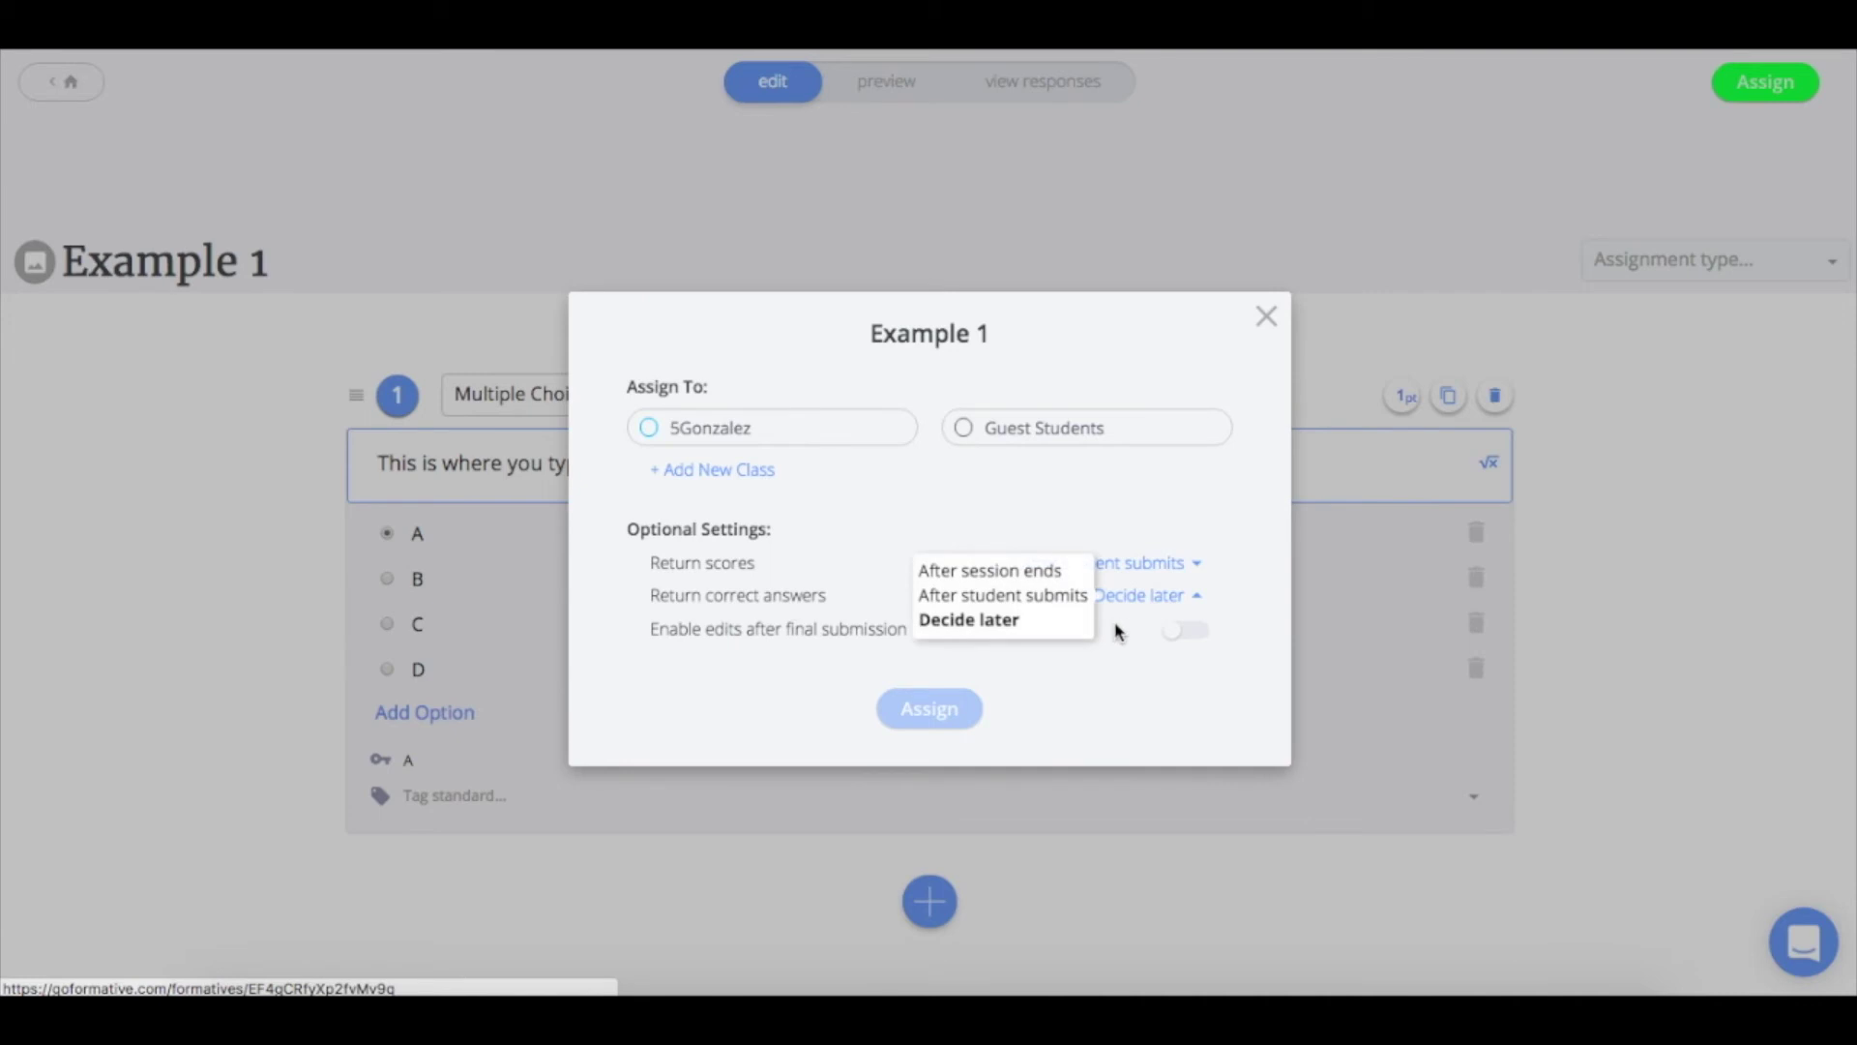
left_click(1015, 575)
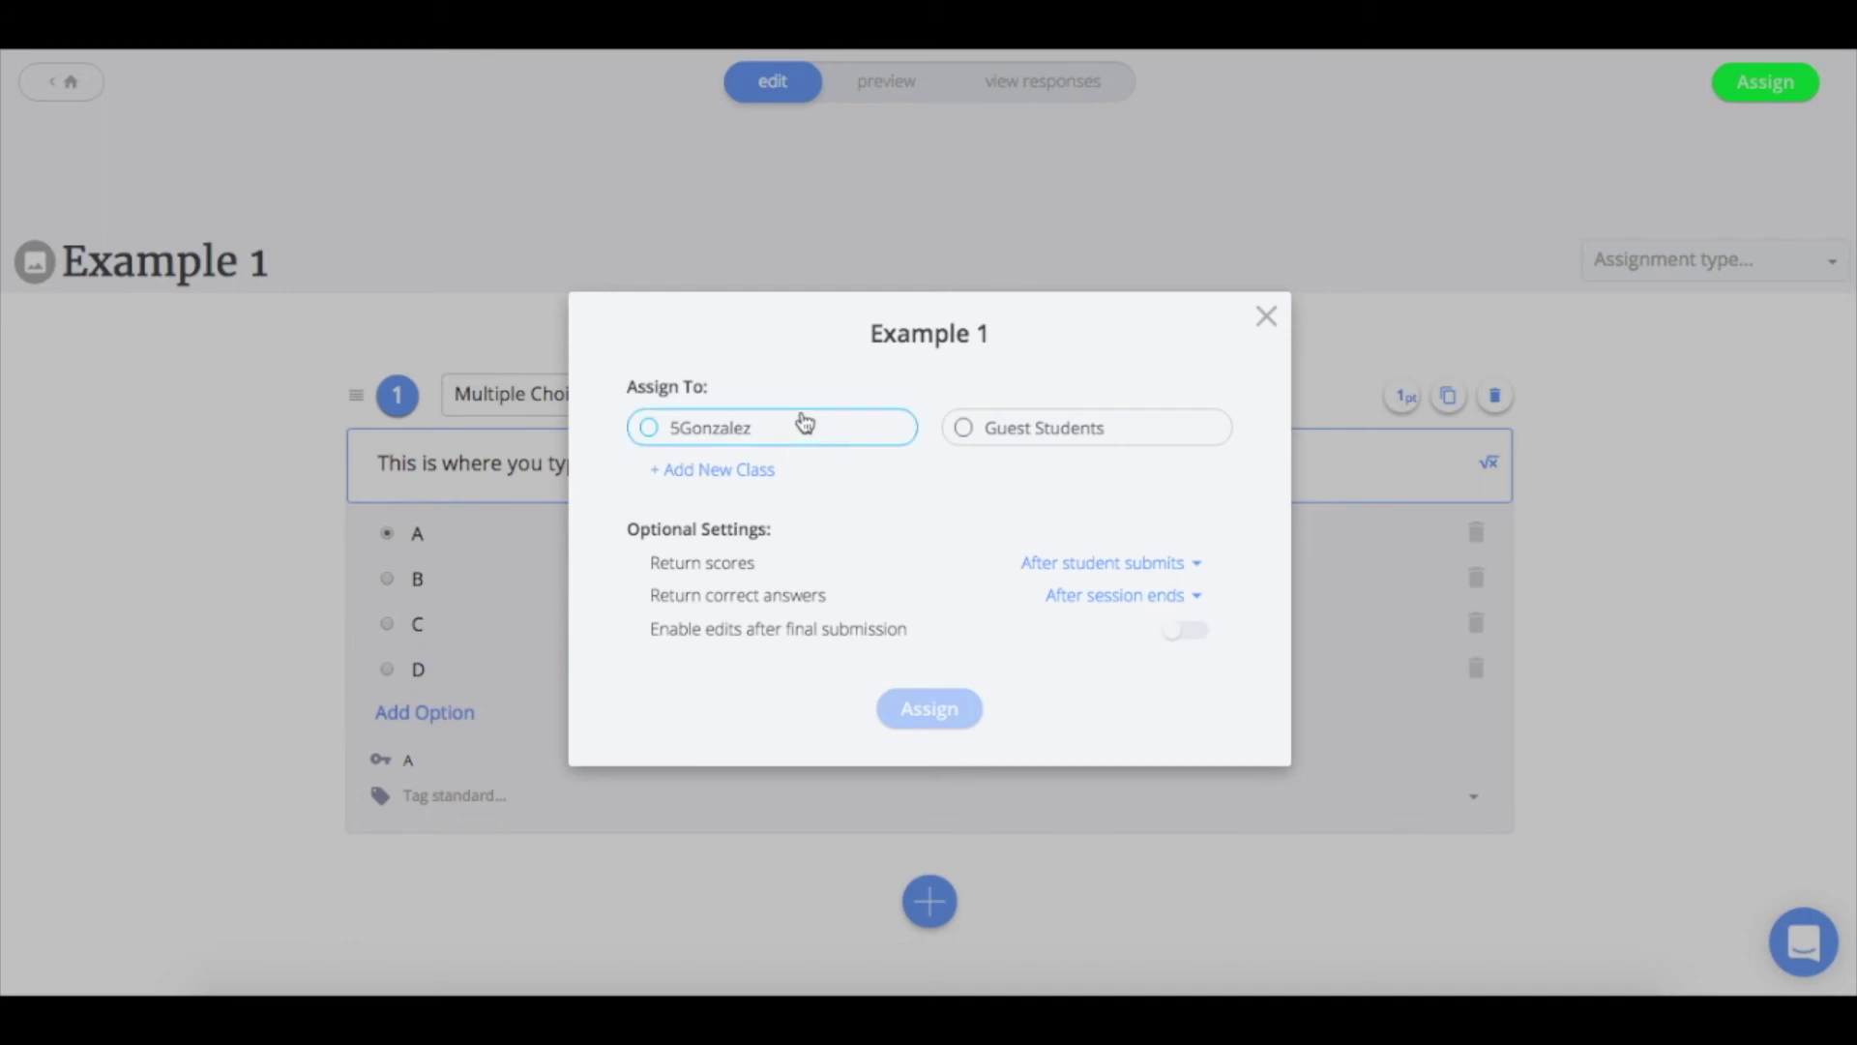
left_click(1042, 440)
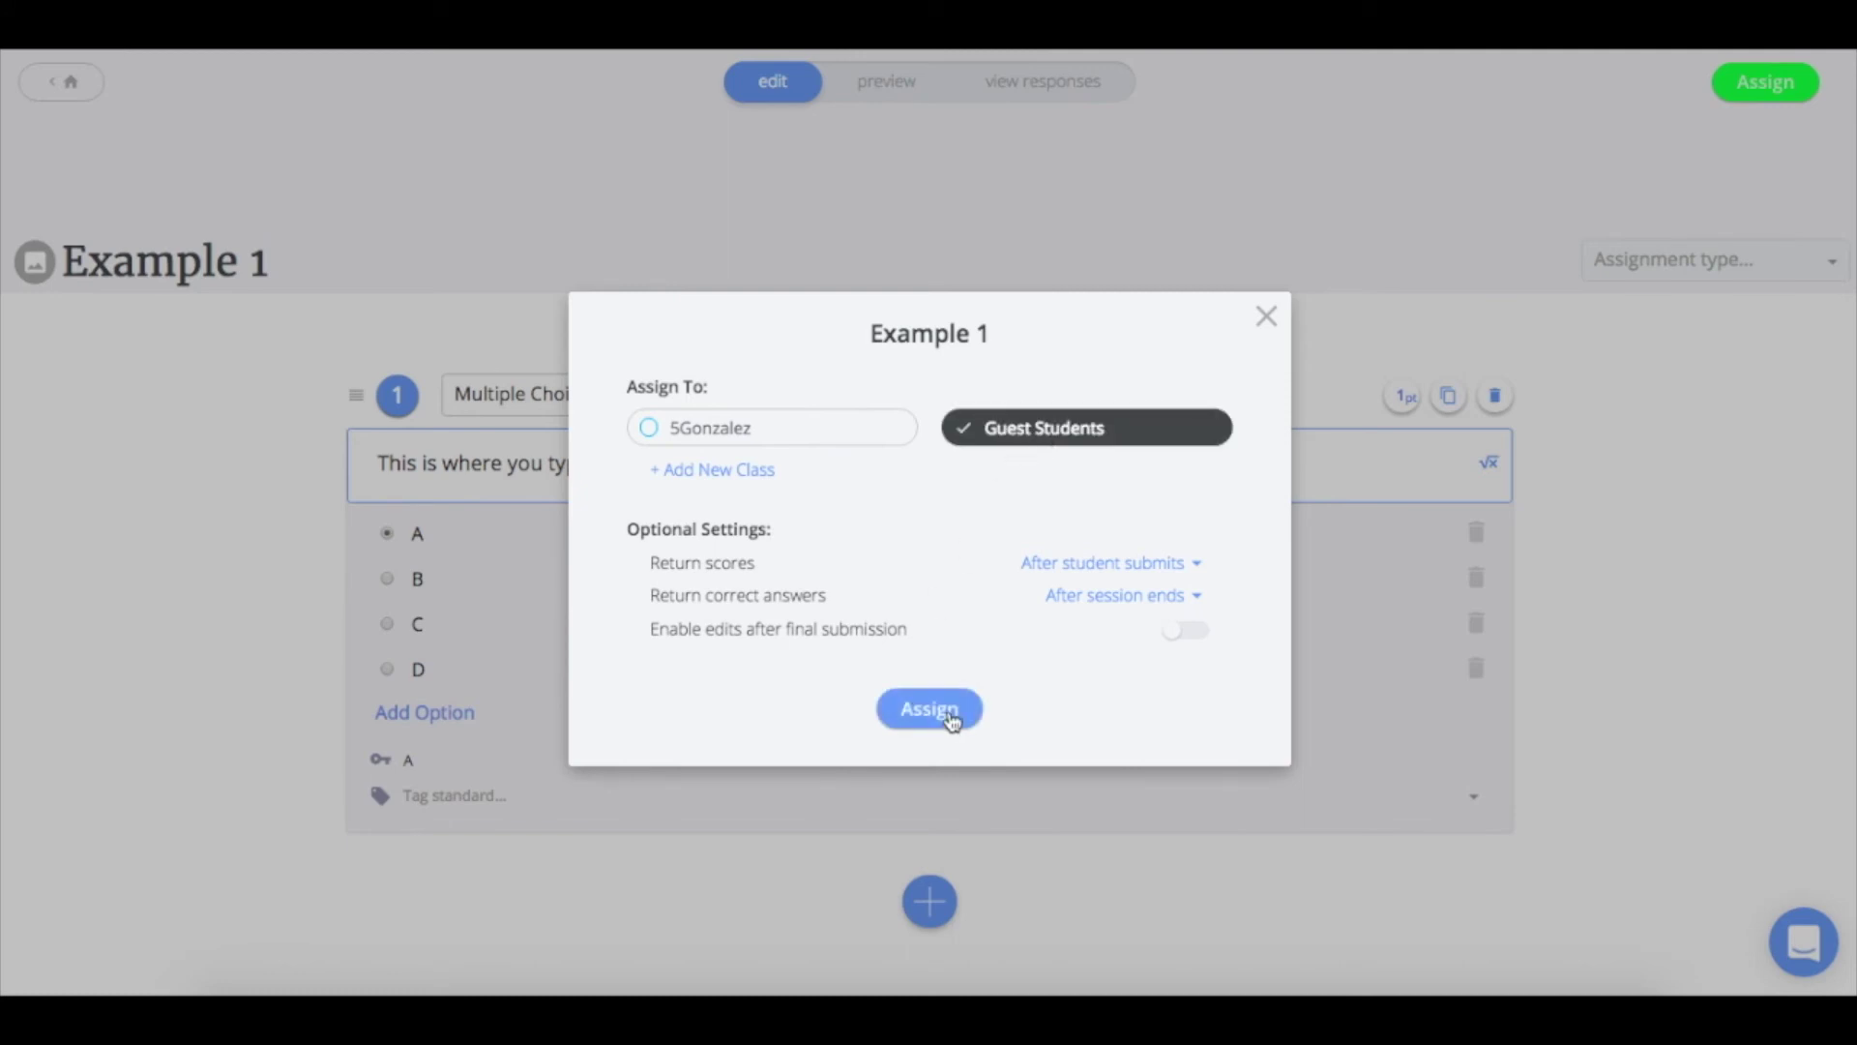
left_click(950, 716)
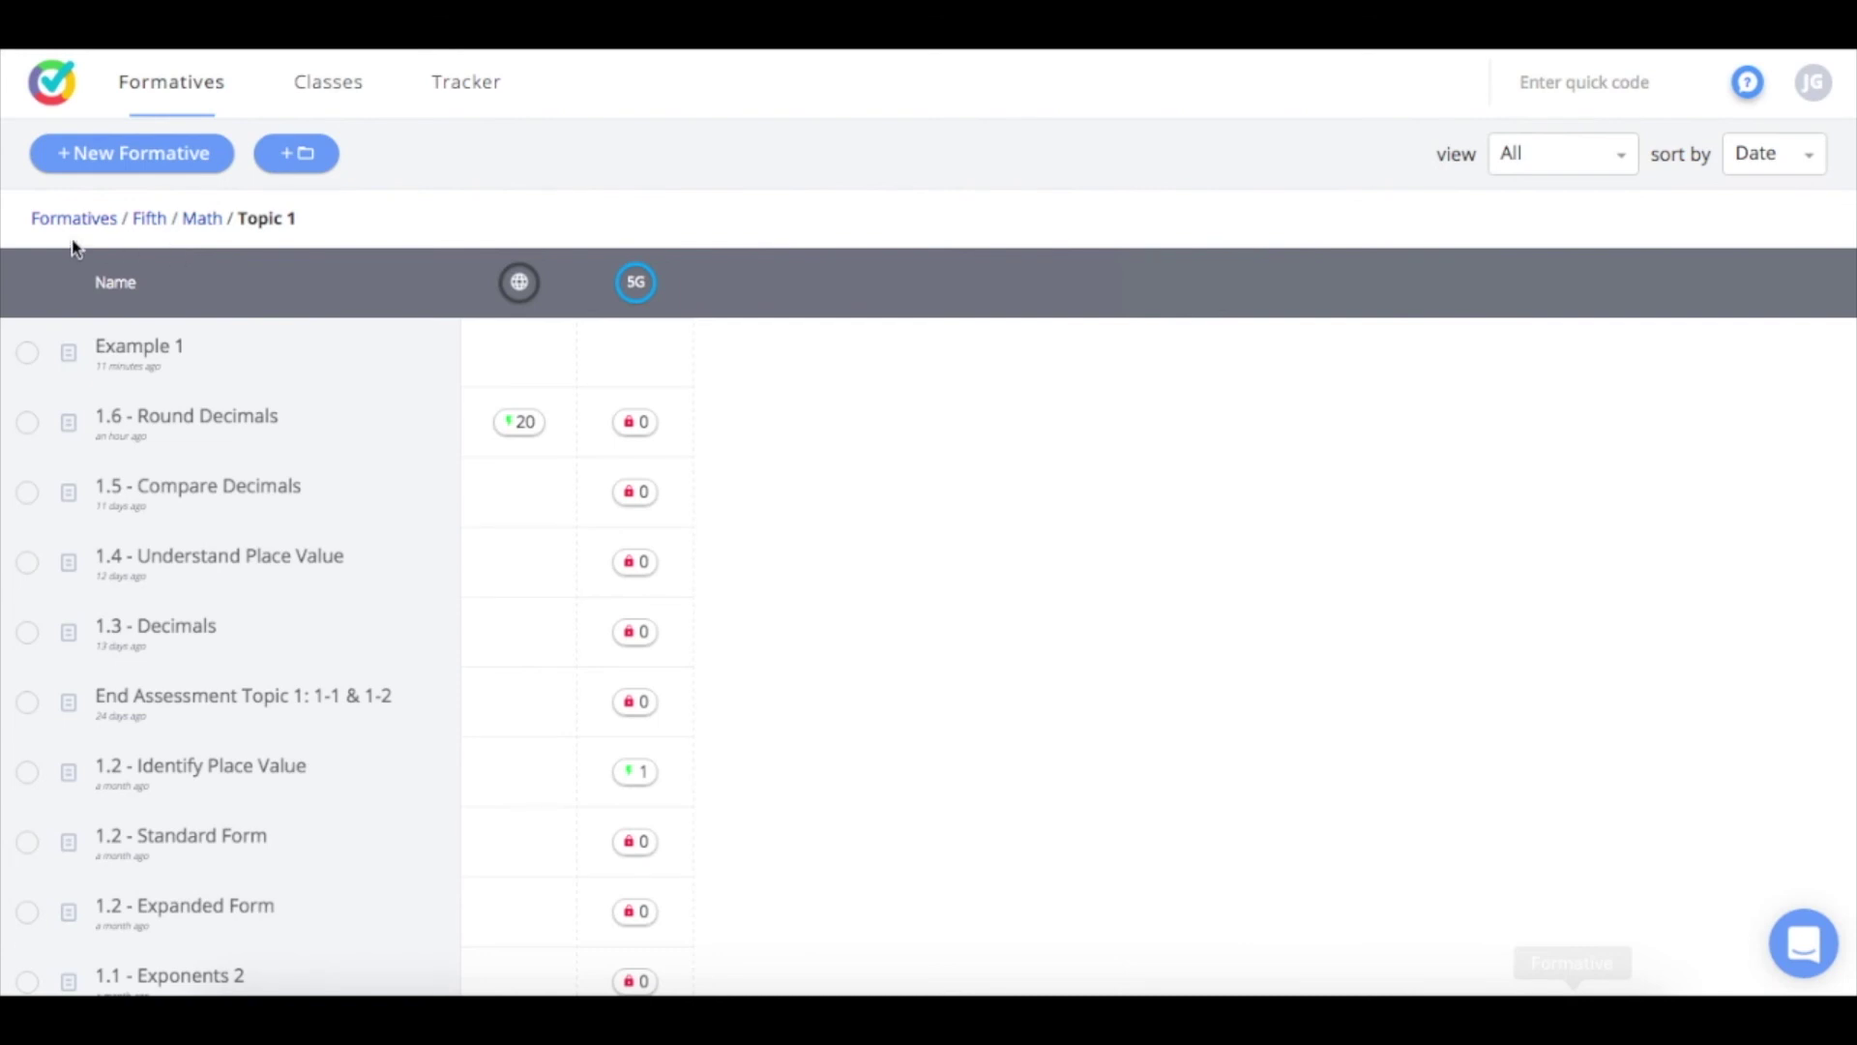
Select Example 1 in the Topic 1 list and open its share-with-teachers clone code
left_click(27, 354)
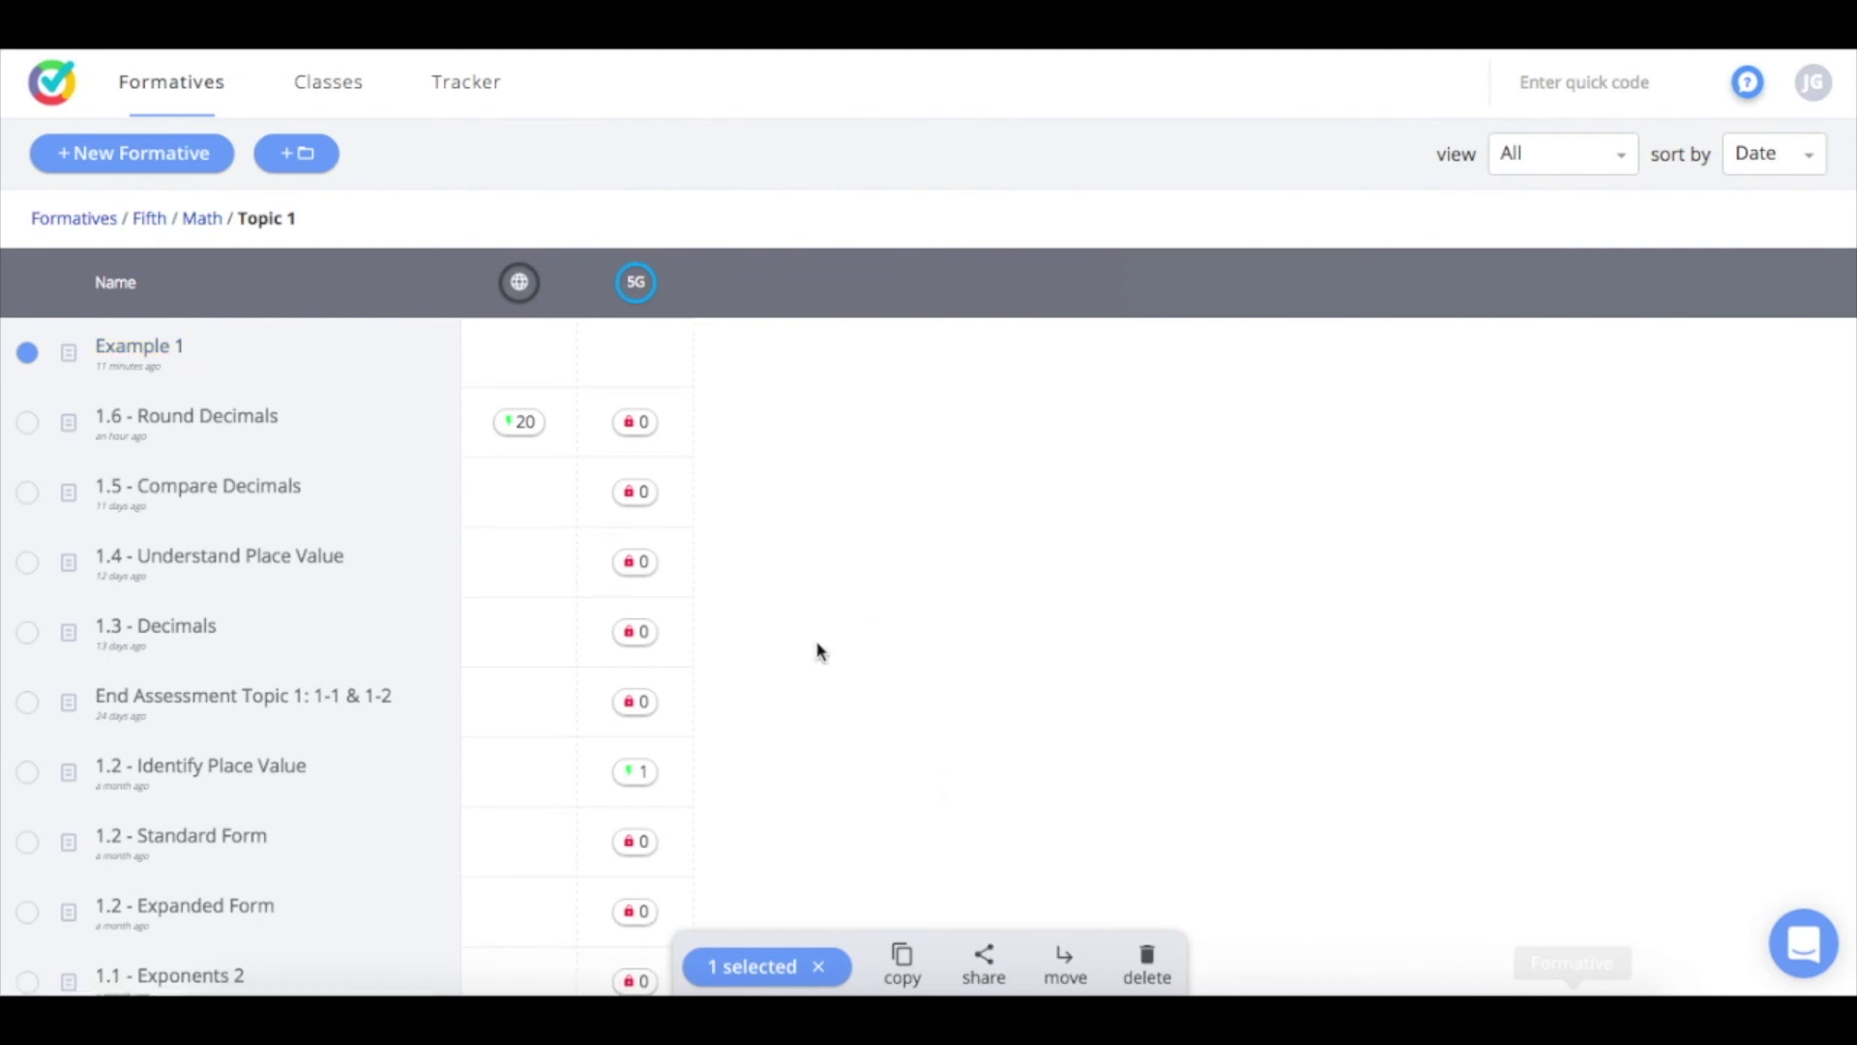
left_click(985, 955)
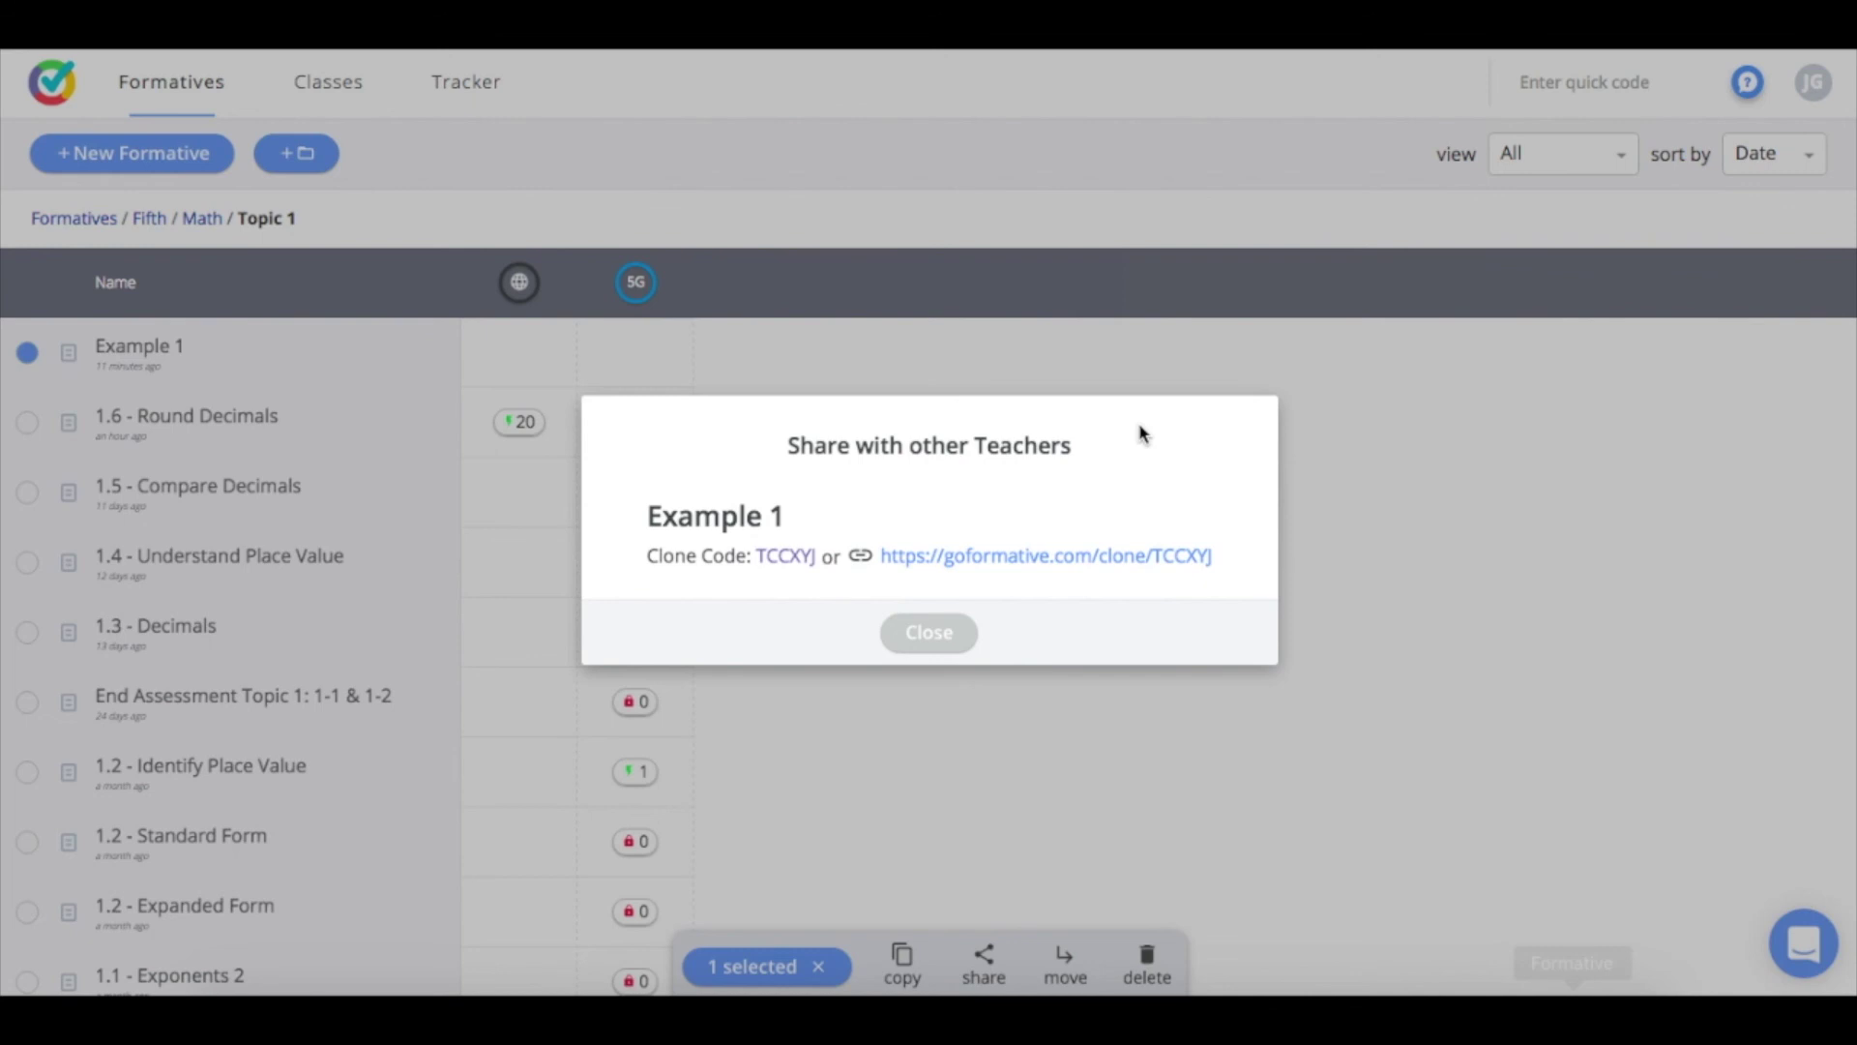
Close the Share with other Teachers dialog for Example 1
left_click(930, 632)
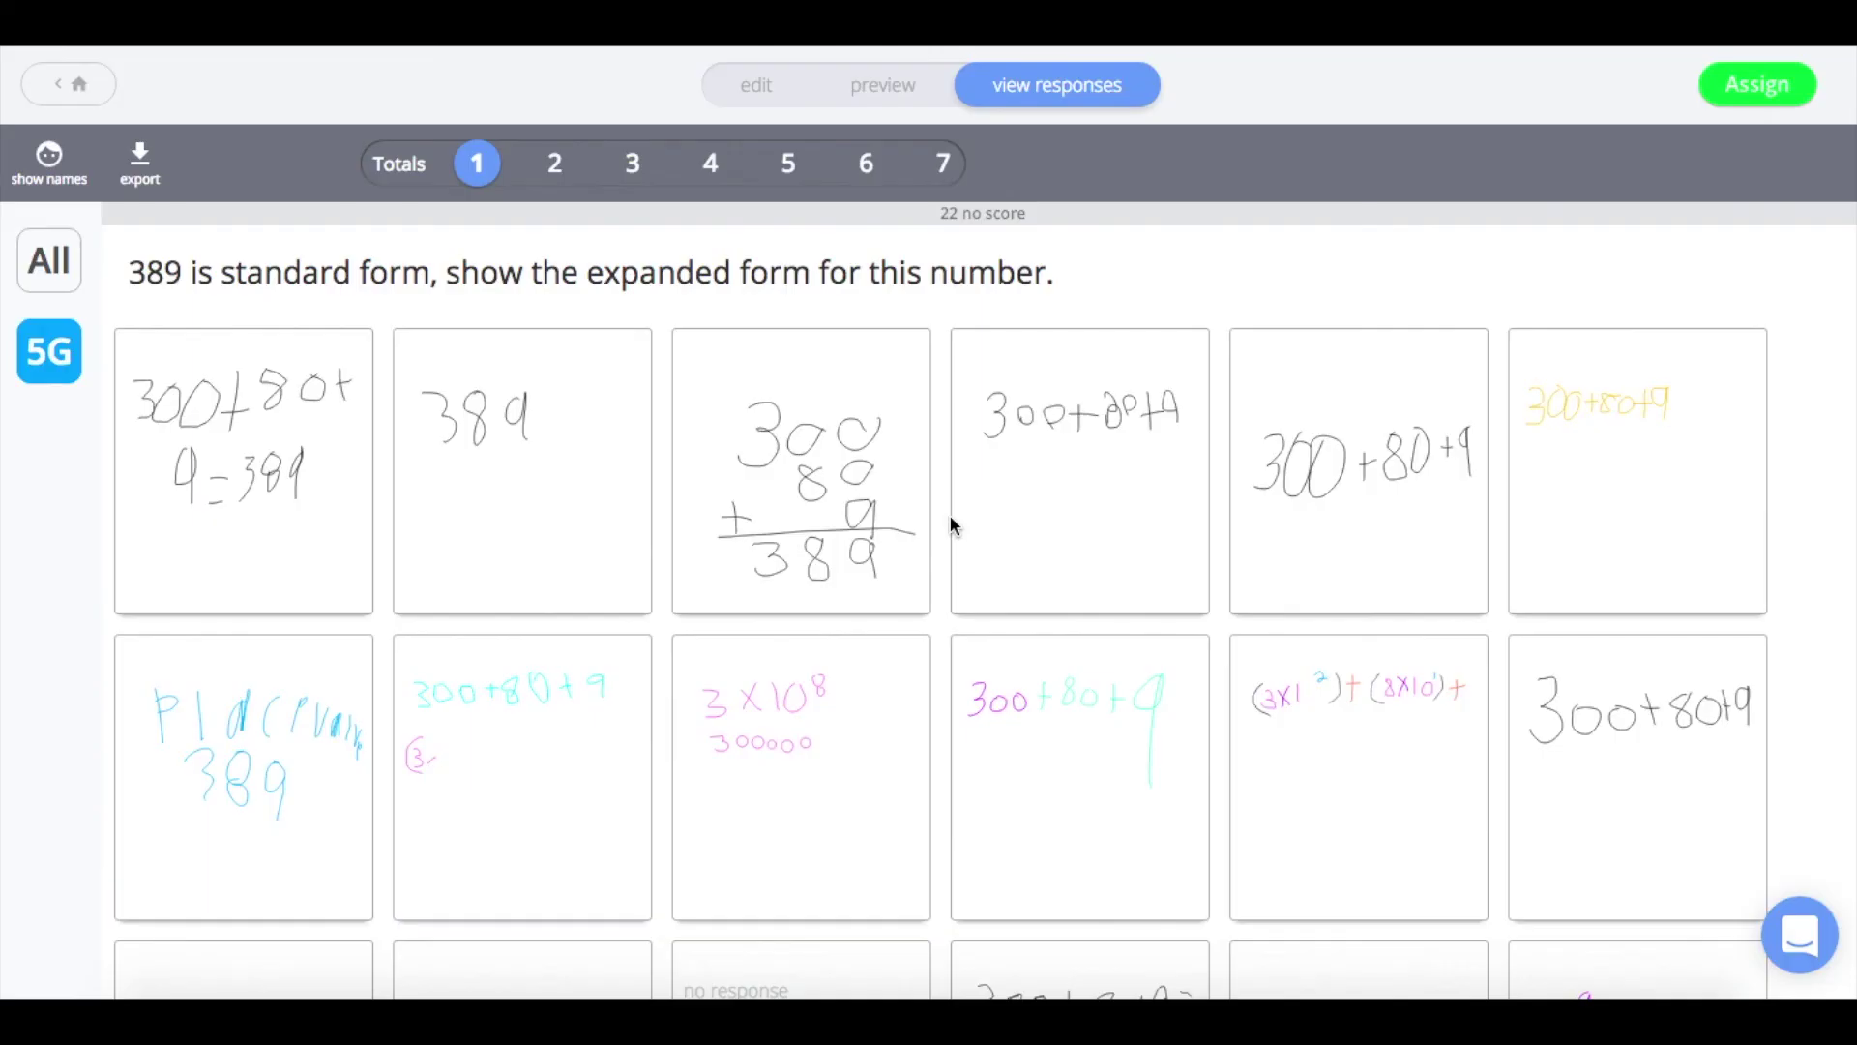